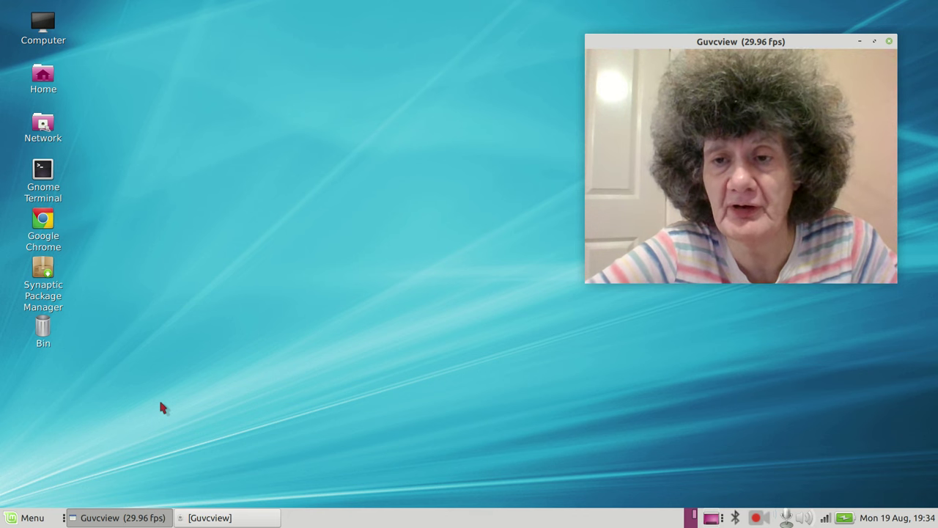
Step: Open the Control Center full screen to view the available settings, and close it
left_click(18, 516)
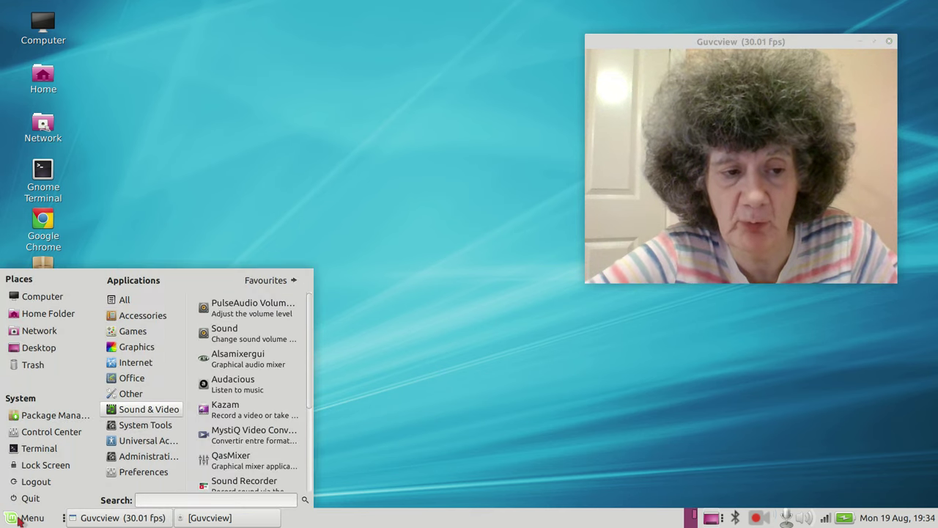
left_click(33, 431)
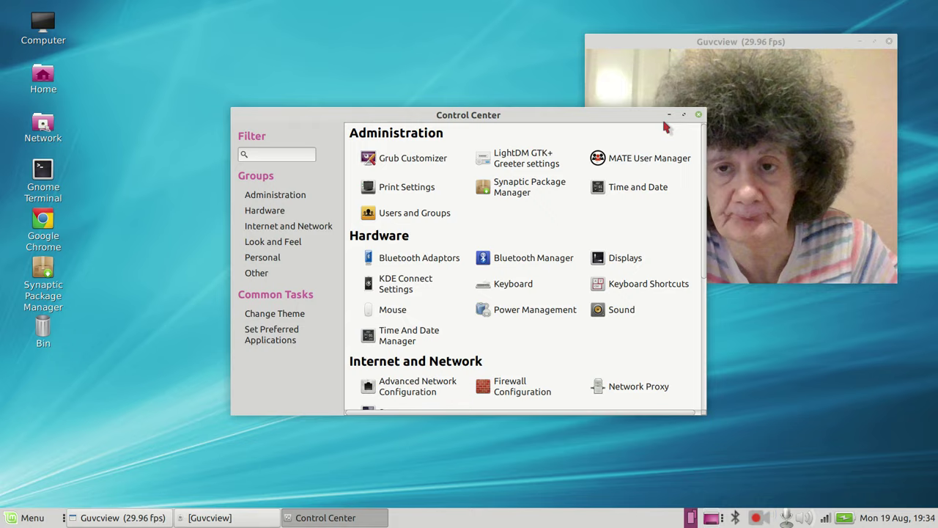
left_click(684, 115)
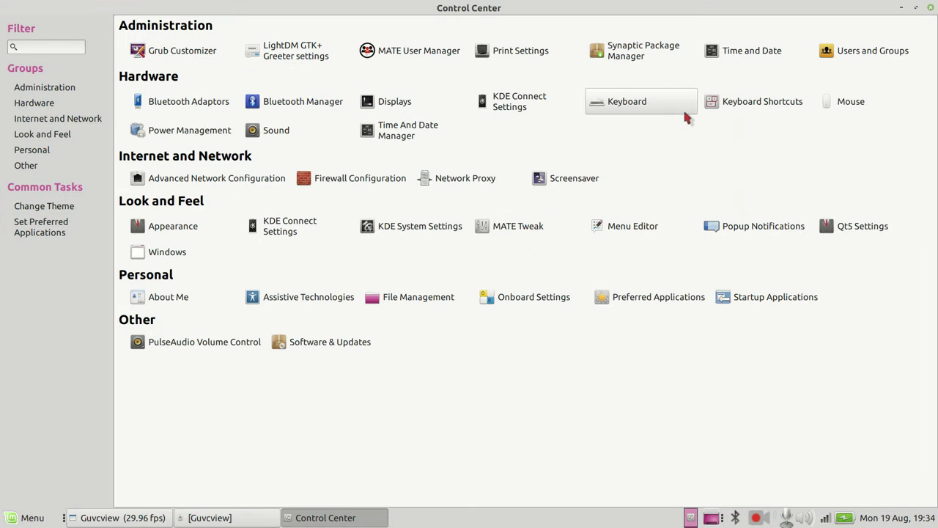
left_click(934, 7)
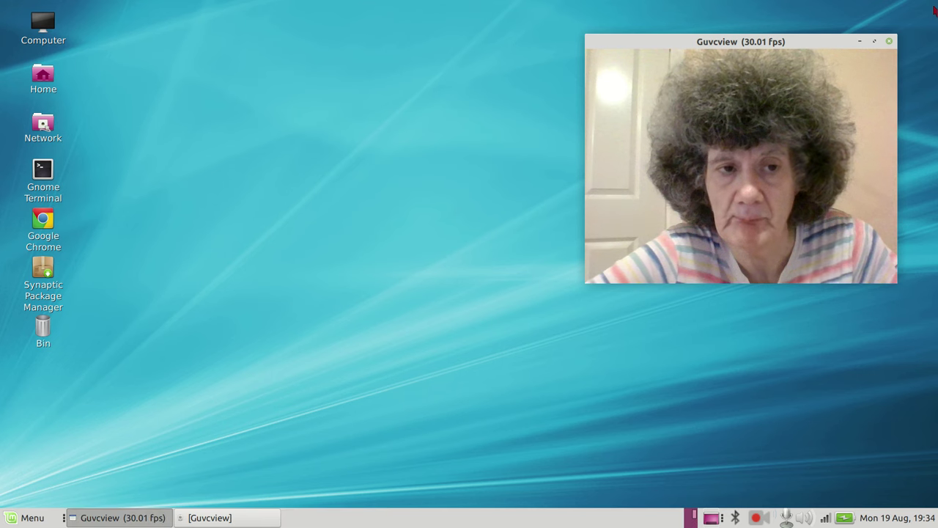
Step: Run fastfetch in the Gnome Terminal, view the system information full screen, and close the terminal
right_click(56, 175)
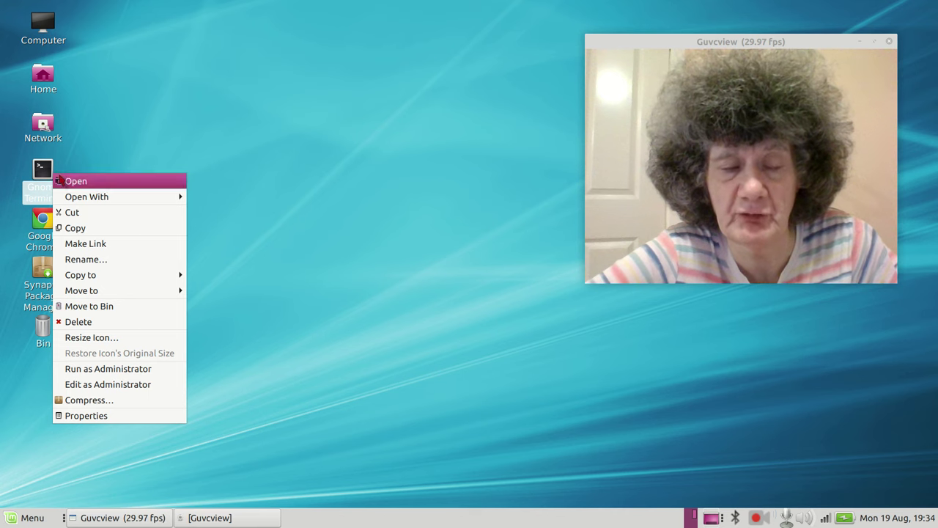
left_click(59, 181)
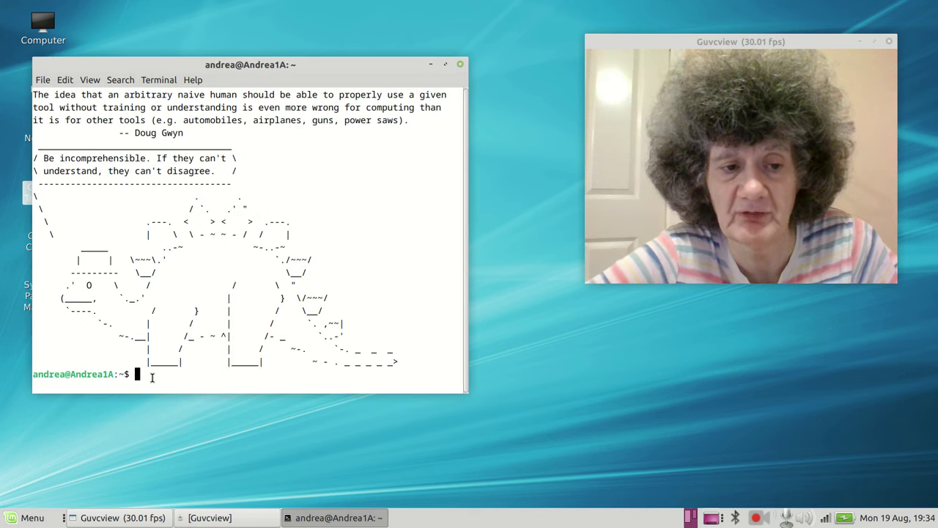
type("fa")
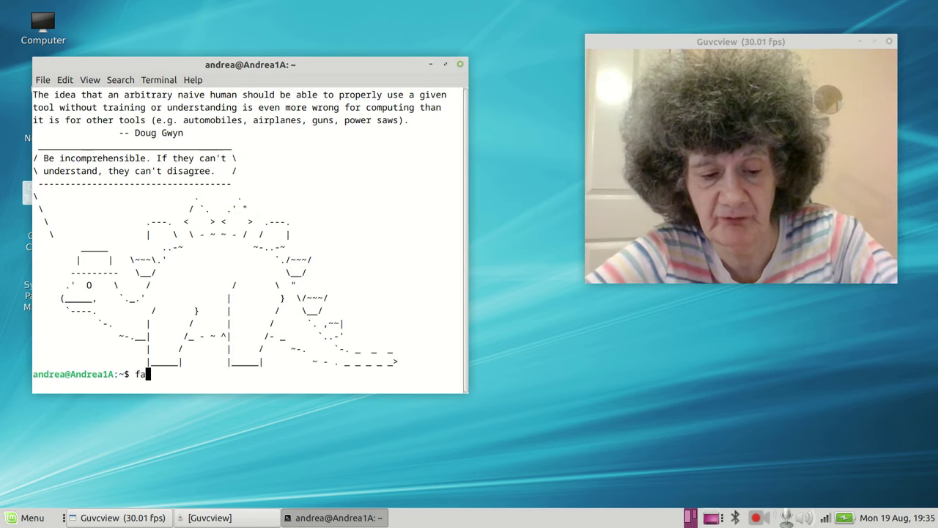
type("stfetc")
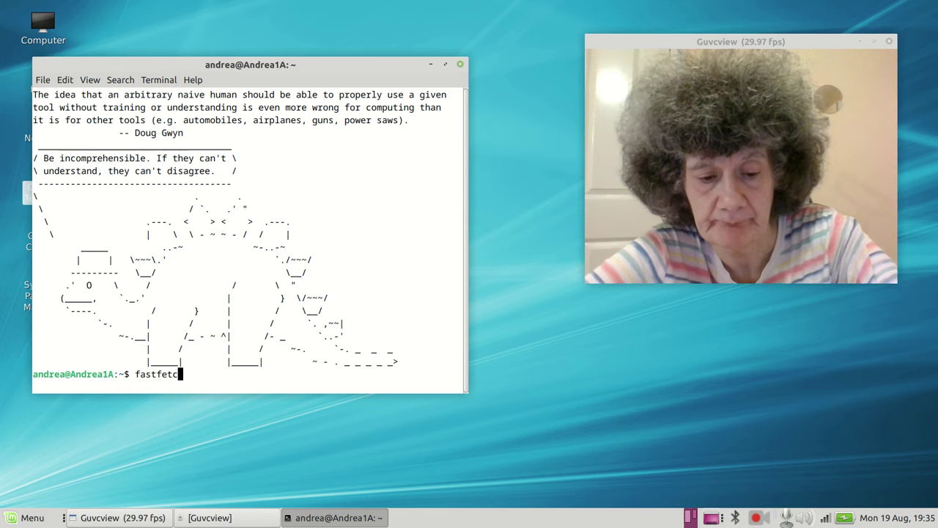
type("h")
key("Return")
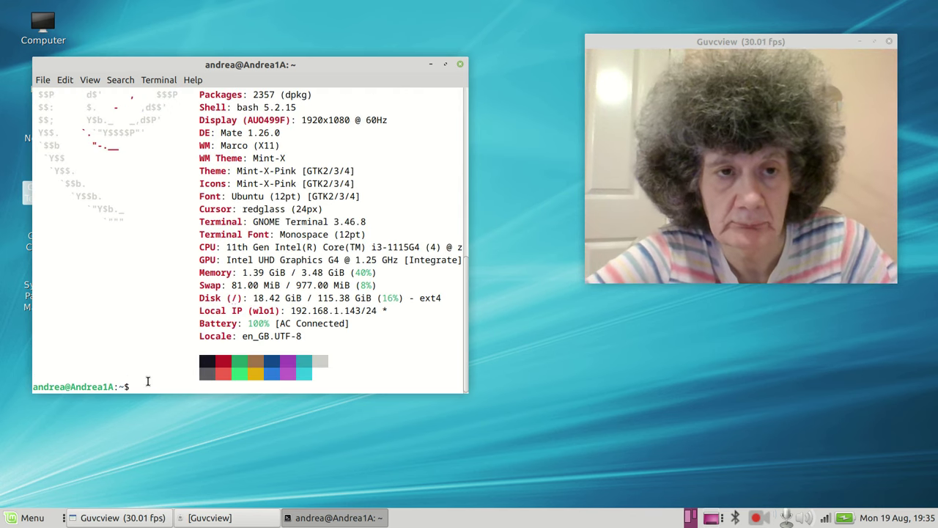
left_click(445, 64)
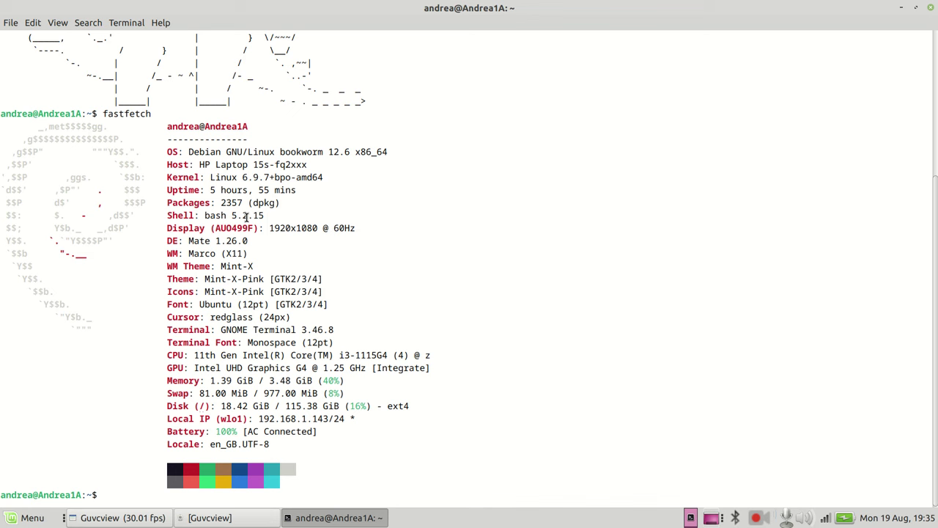
left_click(931, 9)
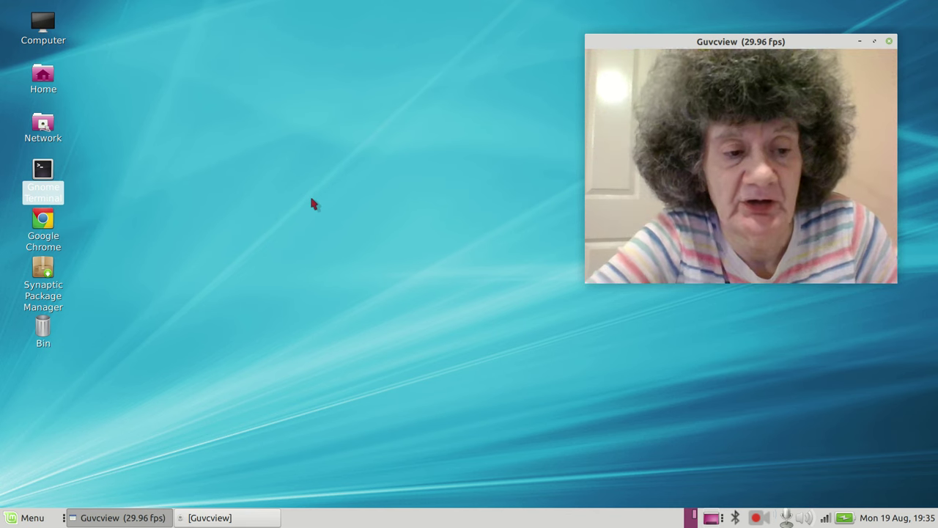
left_click(16, 520)
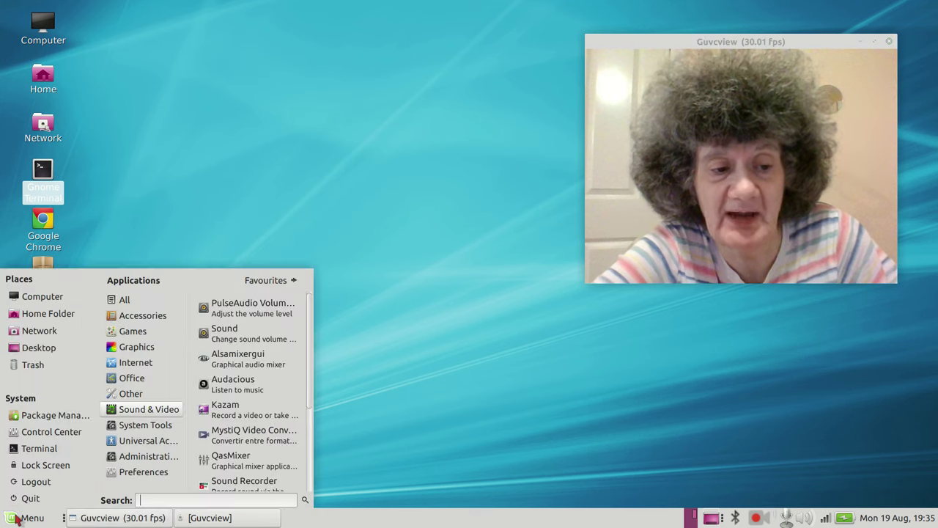
left_click(16, 519)
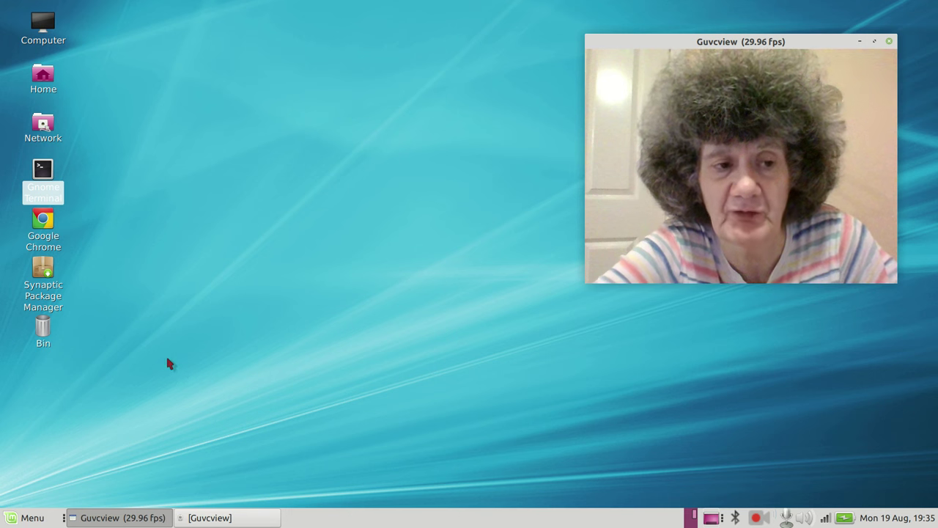
Step: Launch the Synaptic Package Manager from the desktop and authenticate with the account password
right_click(50, 271)
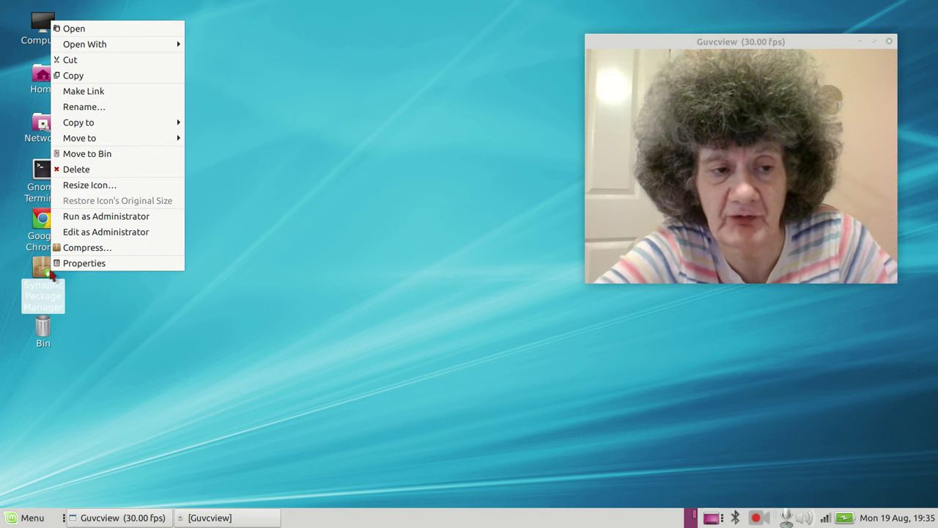
left_click(97, 27)
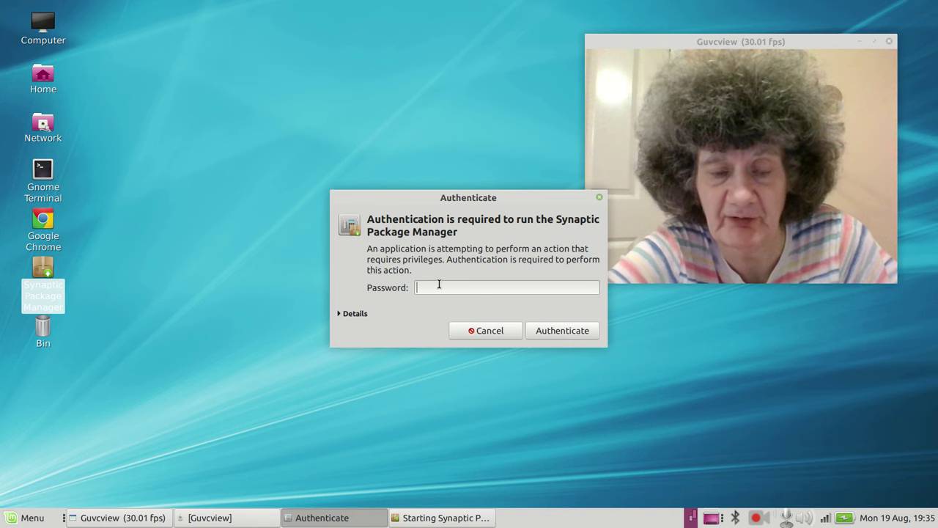
type("••")
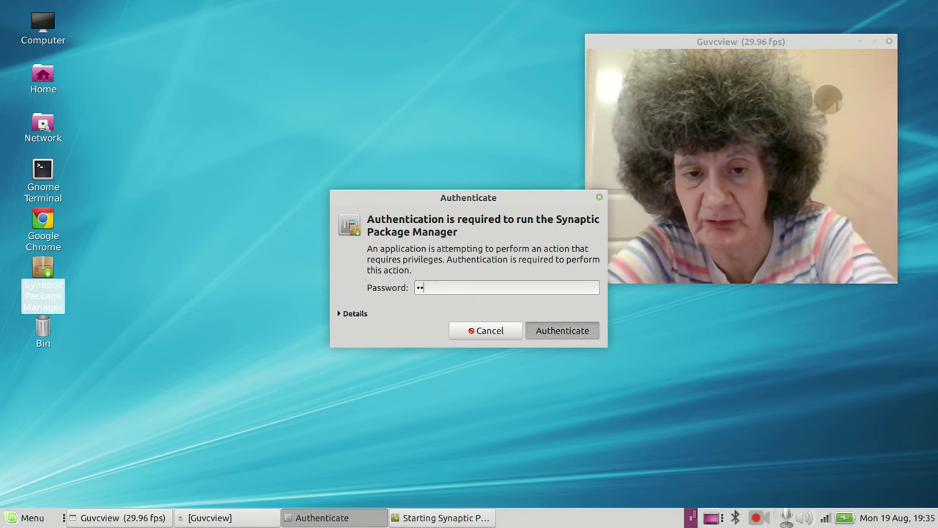
key("Return")
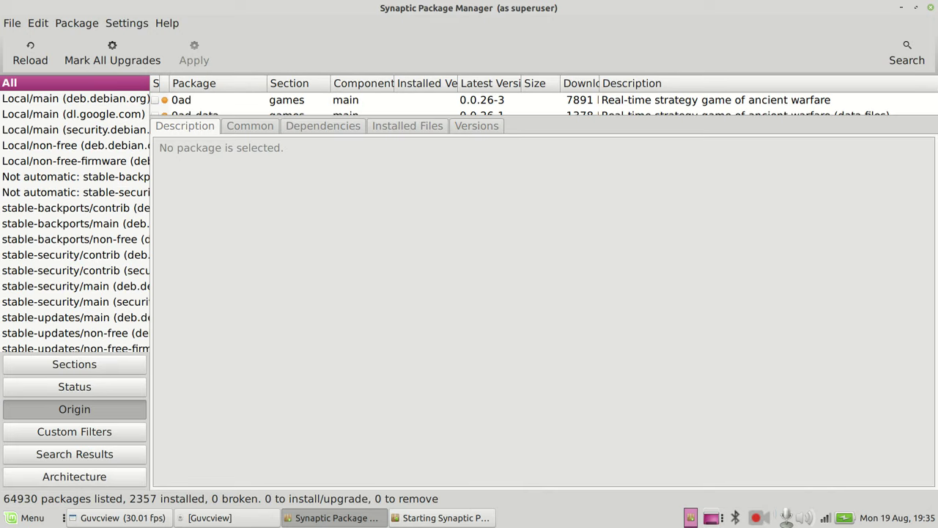
Step: Search the package descriptions and names for gnome-online-accounts
left_click(115, 458)
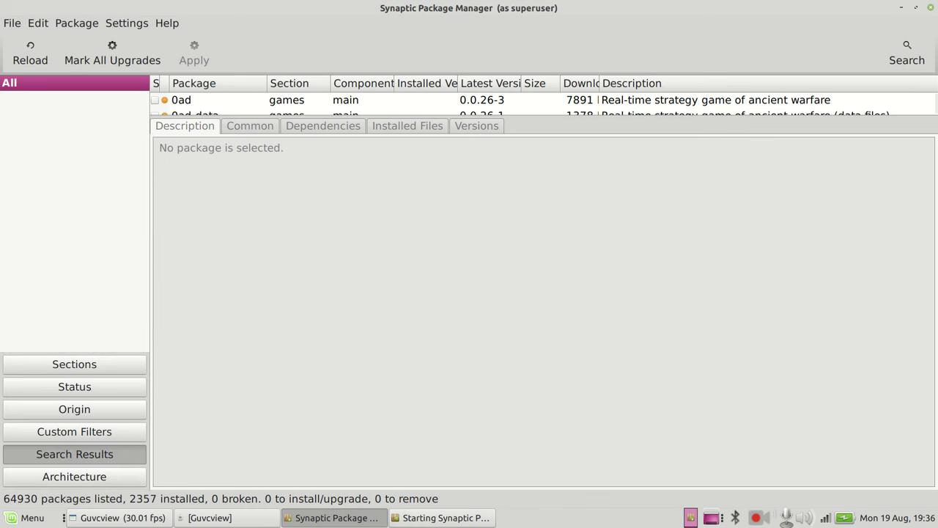
left_click(917, 62)
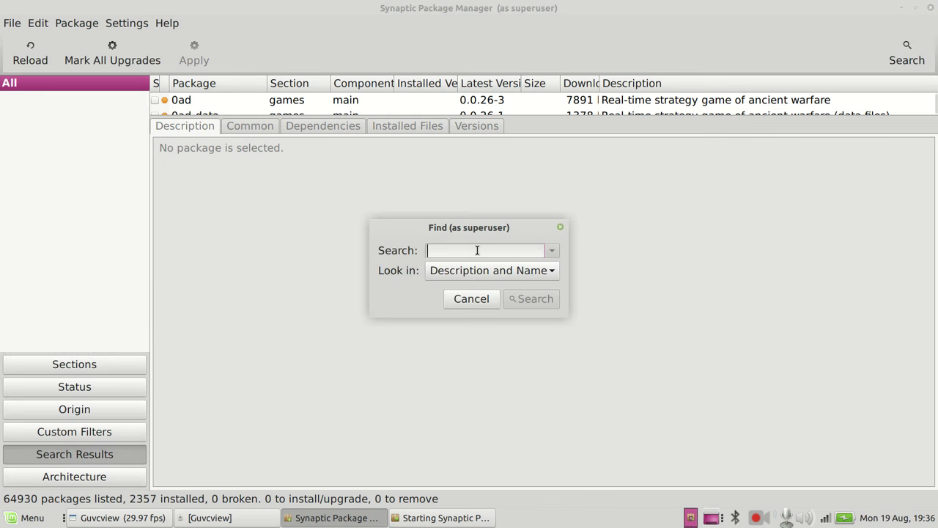
type("gnom")
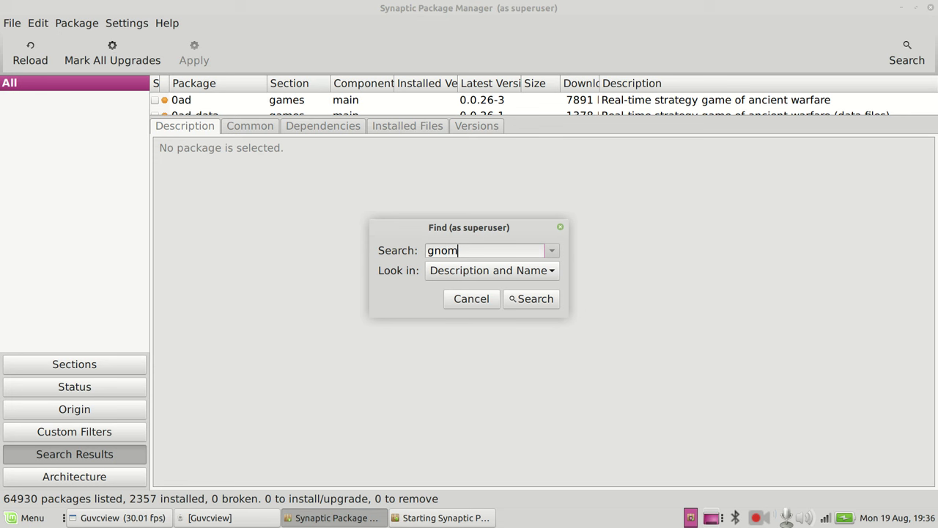
type("e-online")
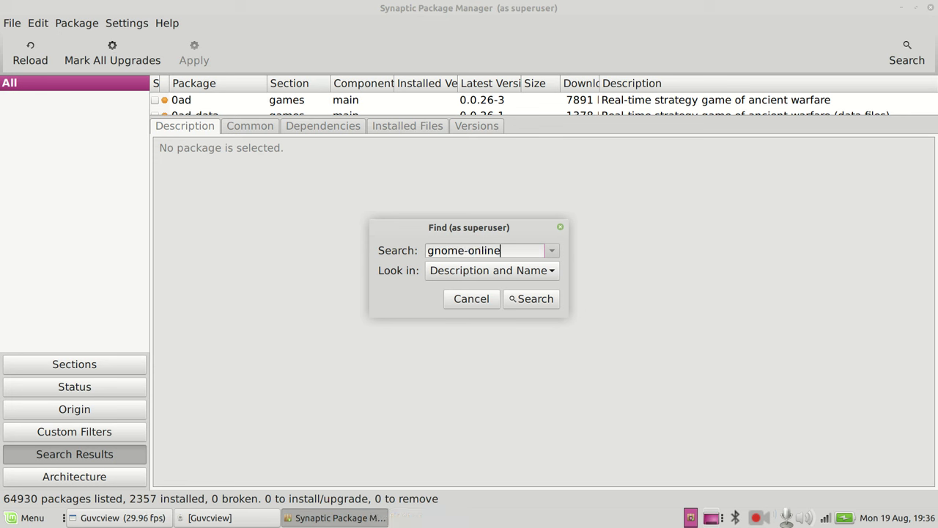
type("-accounts")
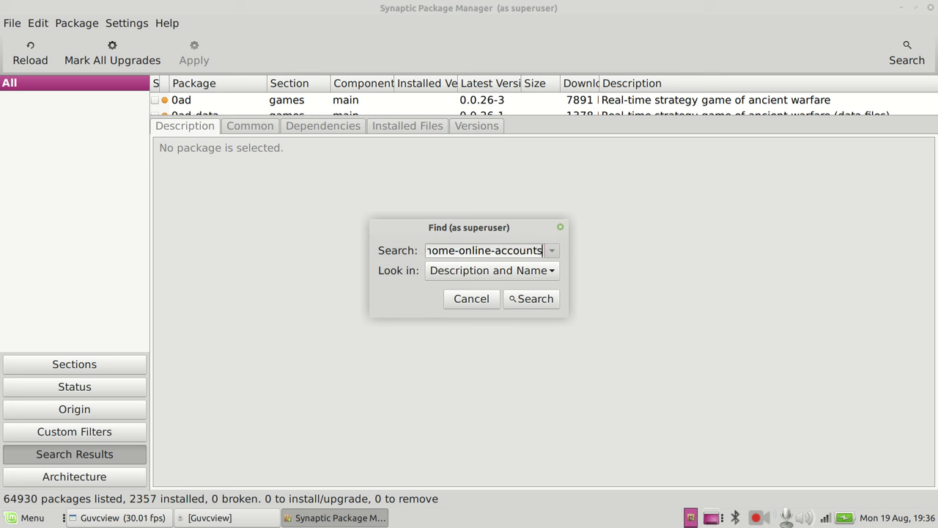
left_click(523, 300)
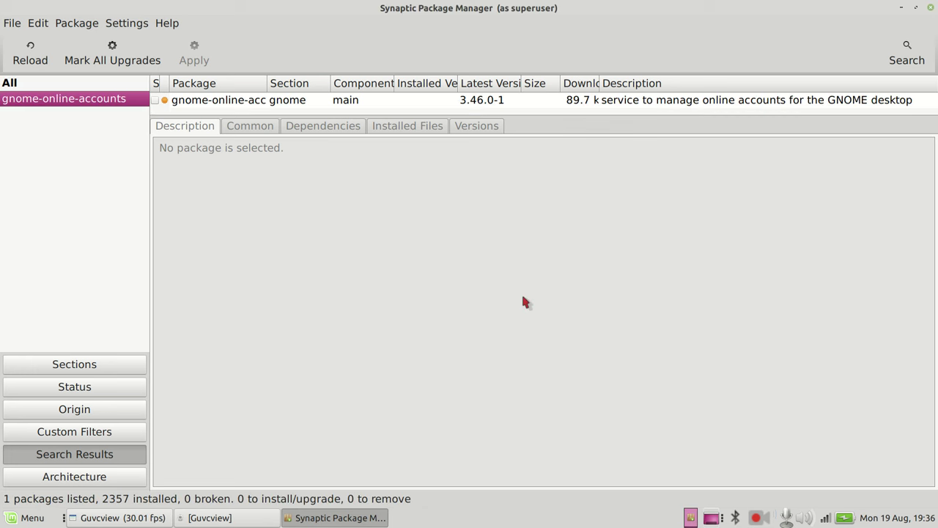
Step: View the description and screenshot of the gnome-online-accounts package, and close the screenshot
left_click(258, 103)
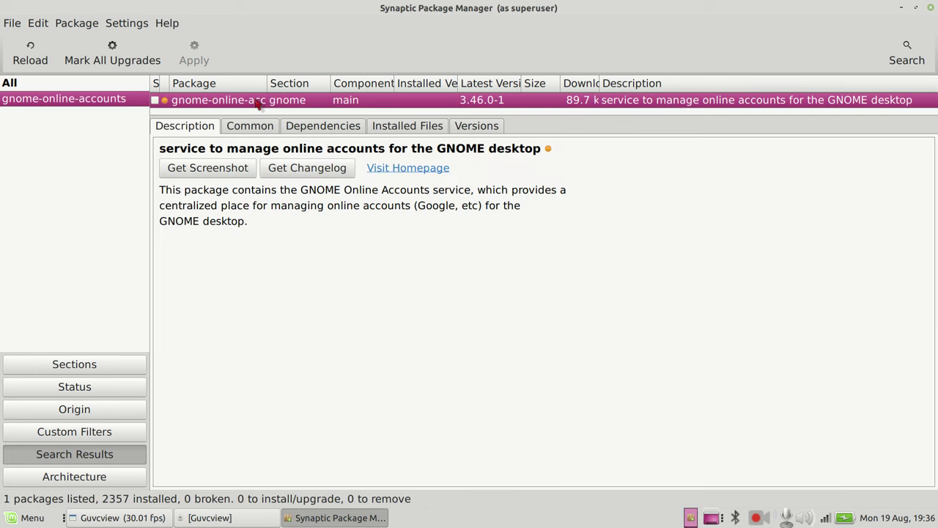
left_click(213, 165)
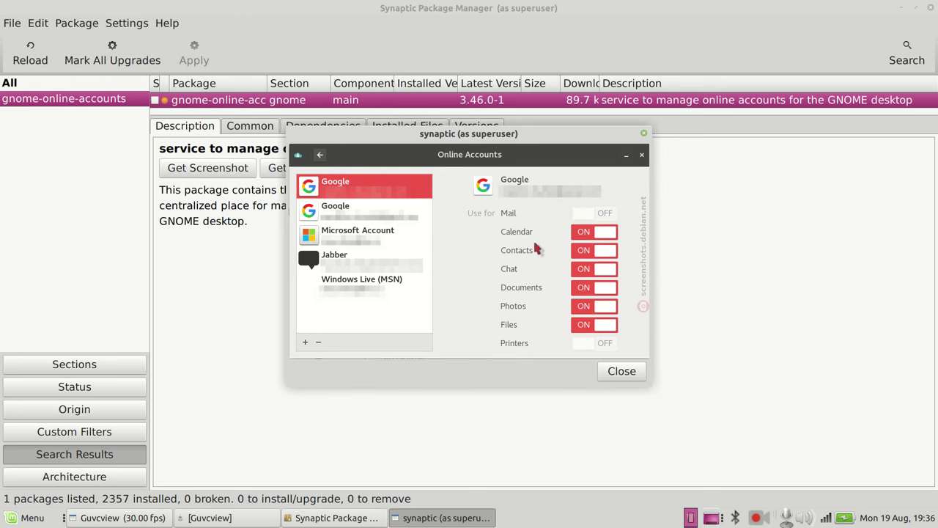
left_click(619, 372)
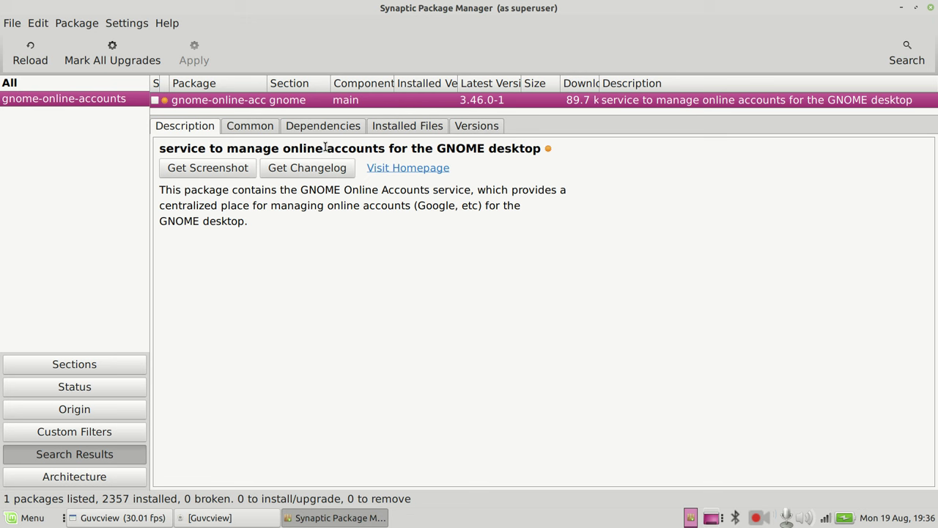
Step: Examine the additional changes required to install gnome-online-accounts, cancel the marking, and close the package manager
right_click(278, 104)
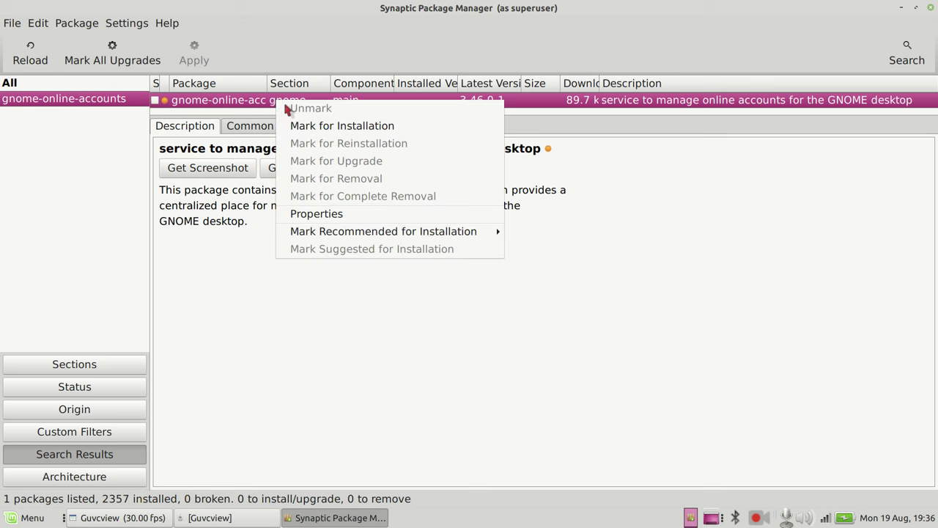
left_click(304, 126)
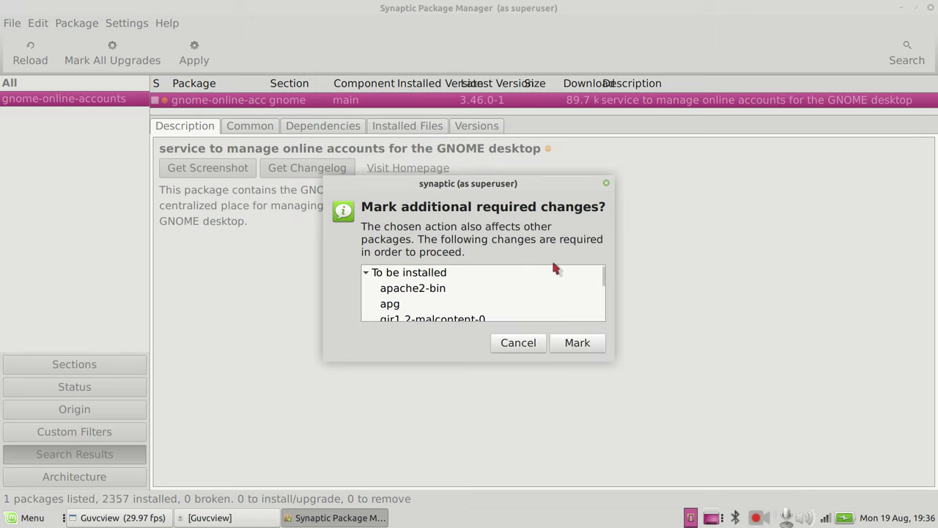
scroll(555, 269, "down", 3)
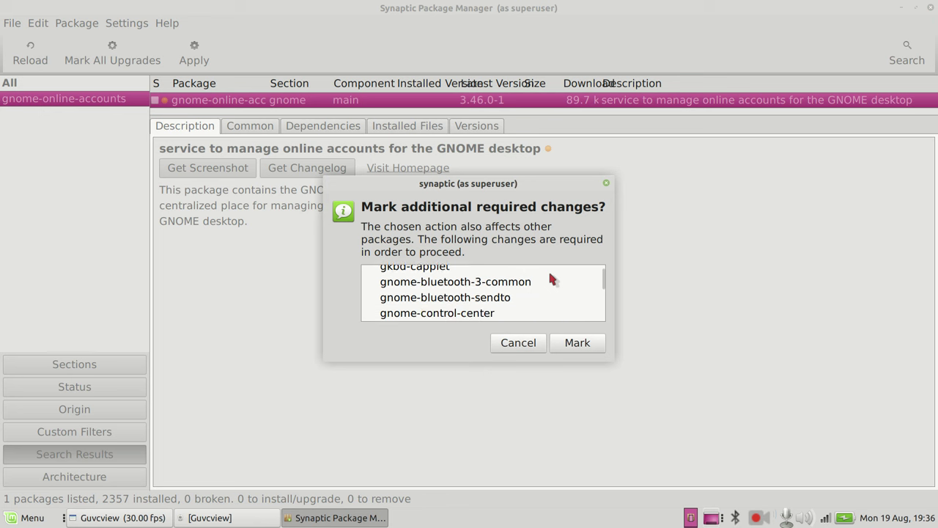
scroll(521, 274, "down", 2)
scroll(515, 277, "up", 2)
scroll(506, 278, "down", 2)
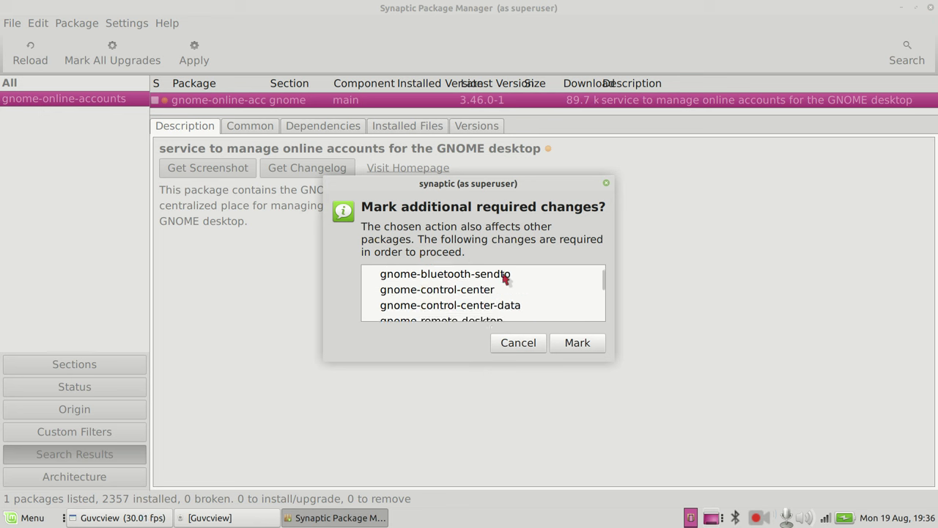
scroll(504, 279, "down", 9)
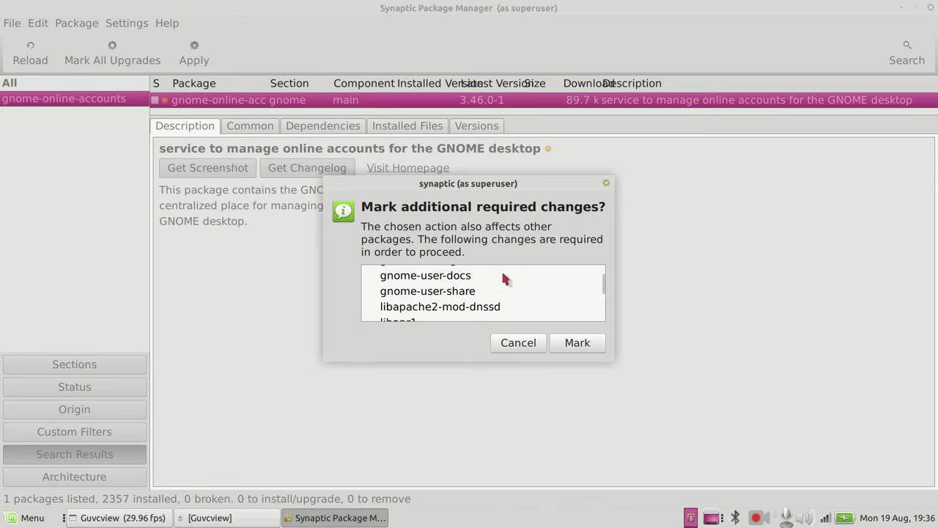
scroll(504, 278, "down", 15)
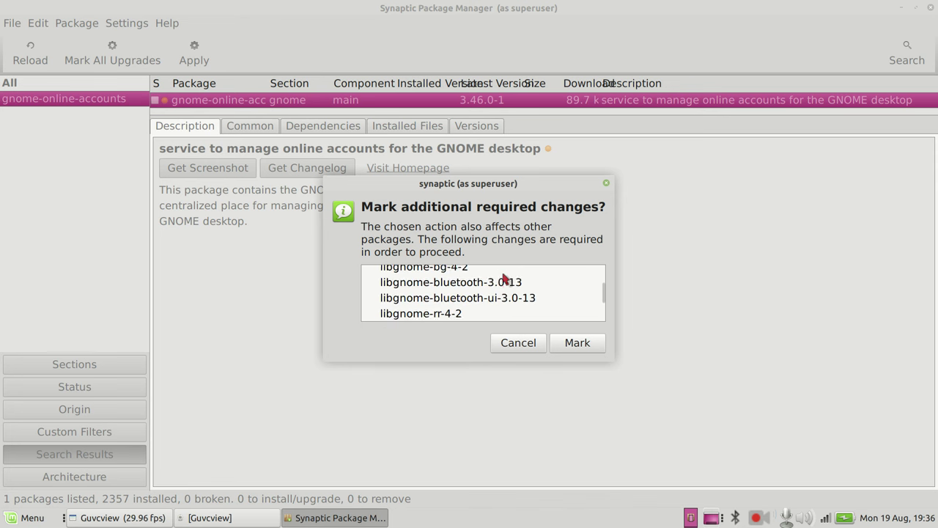
scroll(504, 279, "down", 10)
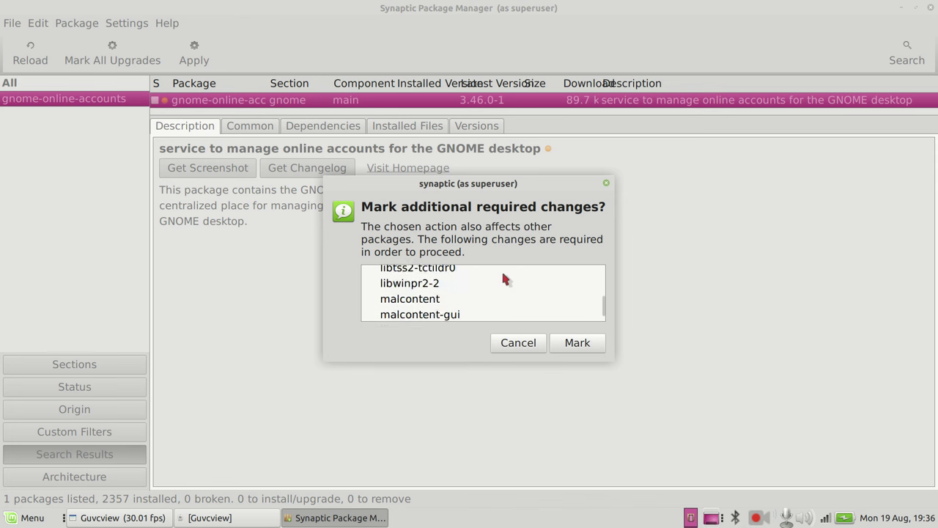
left_click(518, 344)
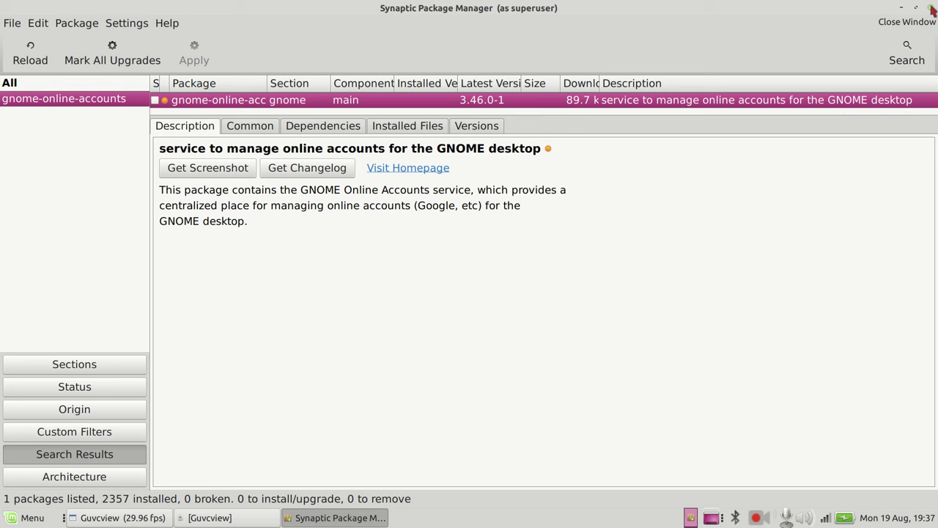
left_click(931, 7)
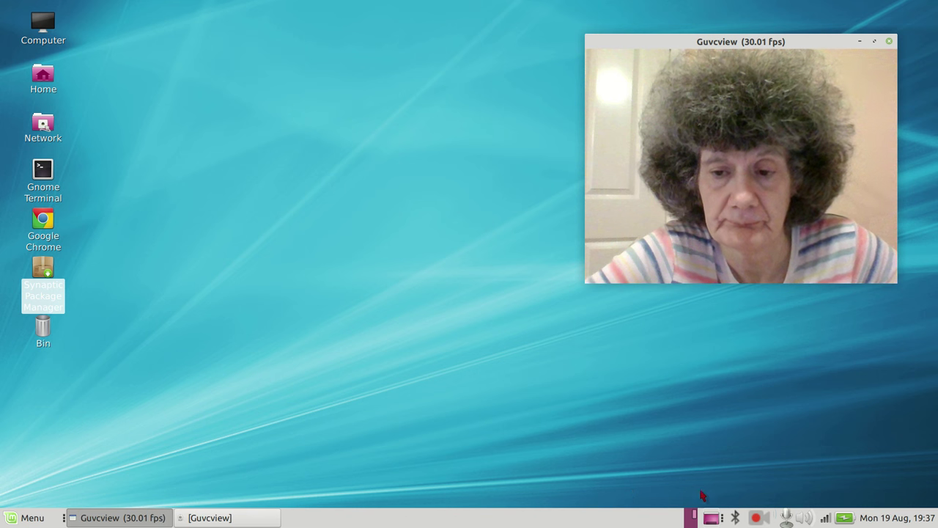
left_click(755, 518)
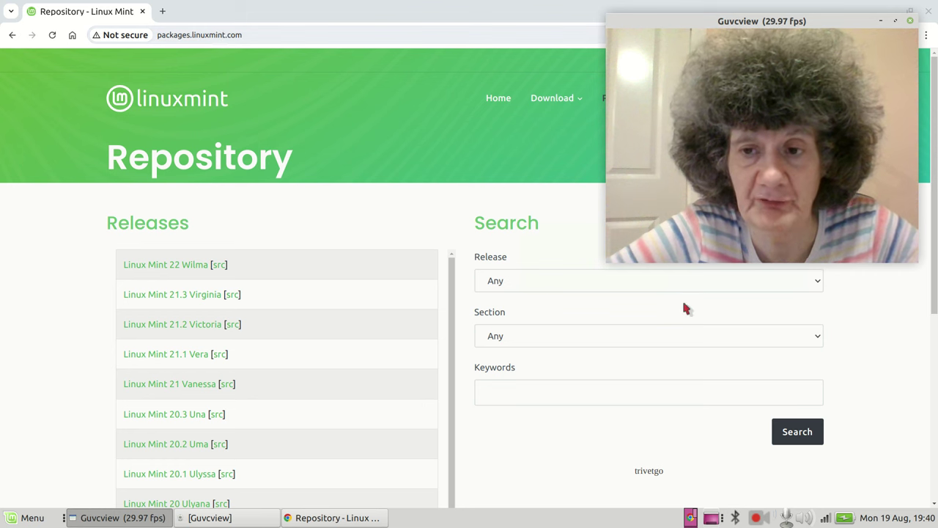
Step: Search the Linux Mint repository for the keyword gnome within the LMDE 6 Faye release
left_click(818, 284)
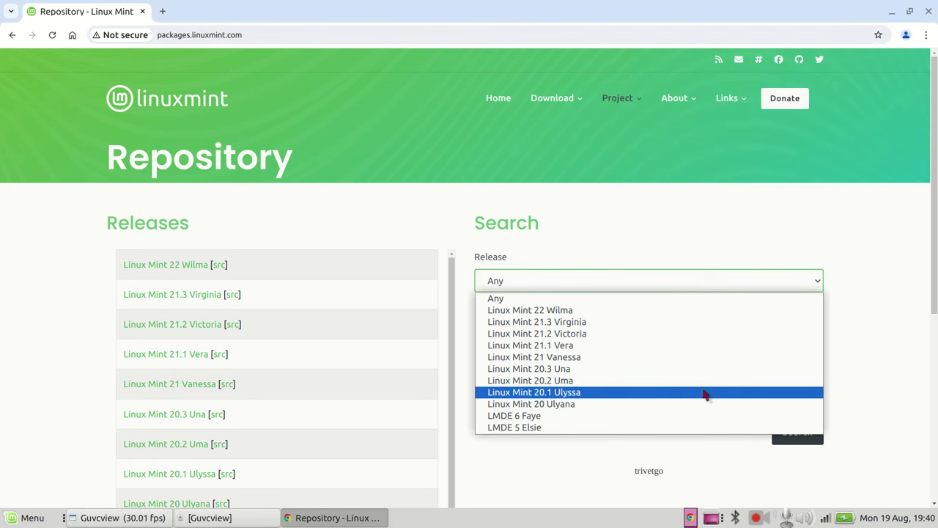
left_click(675, 416)
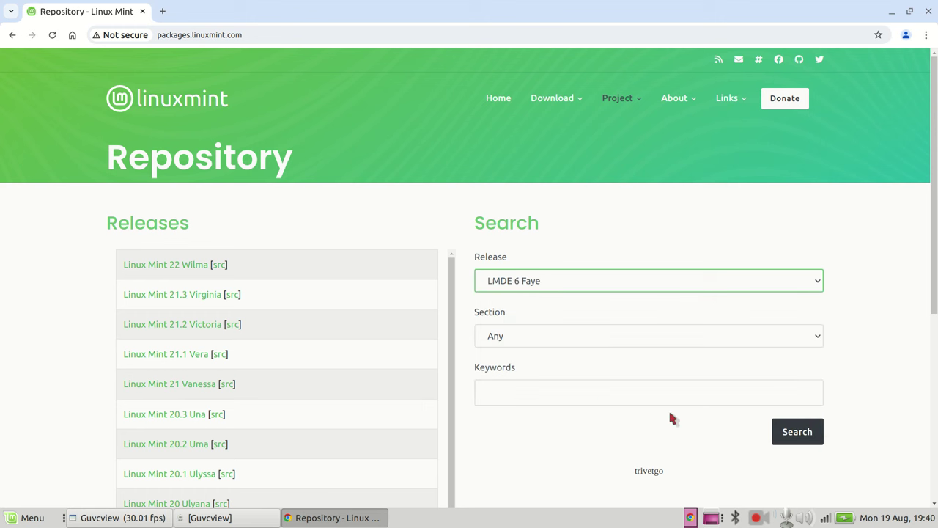
left_click(571, 392)
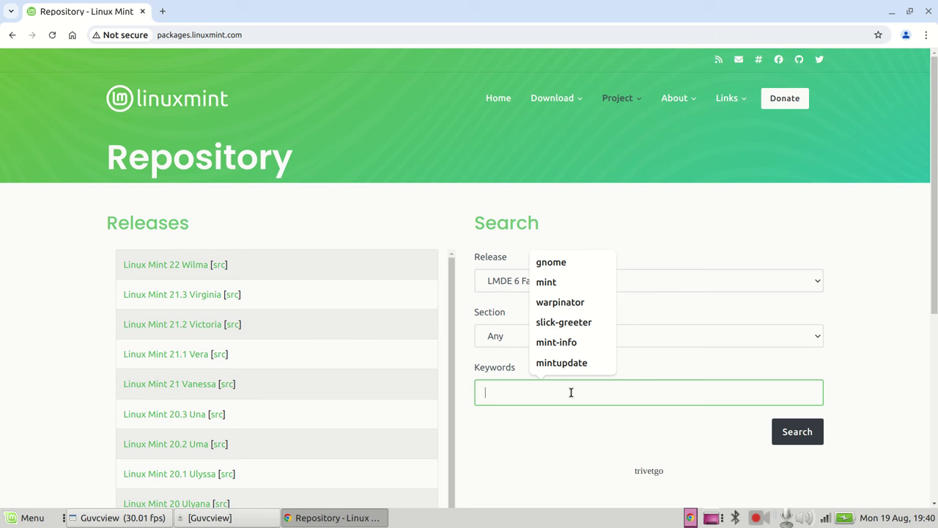
type("gnome")
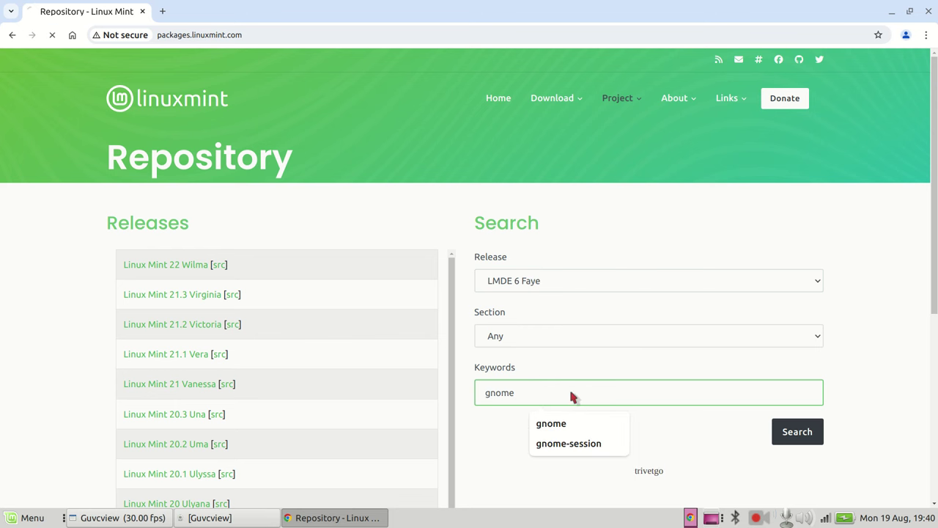
key("Return")
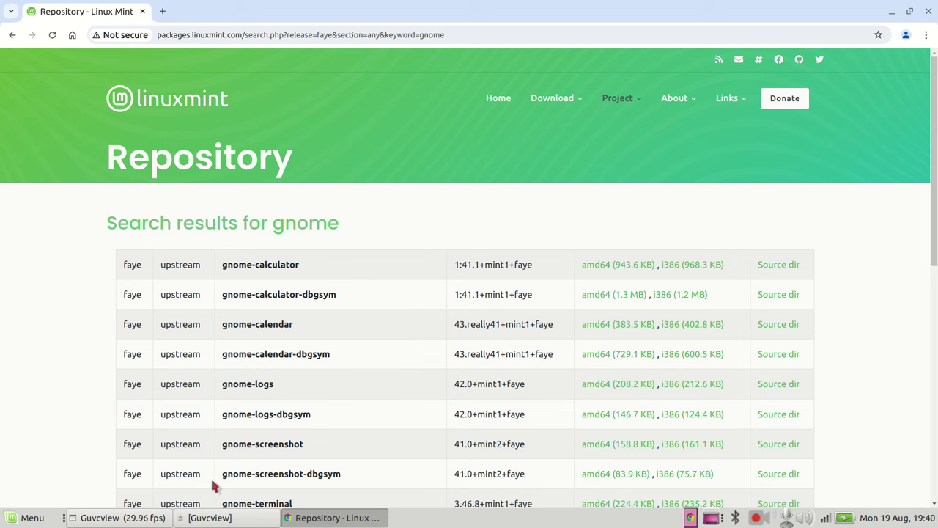
left_click(192, 520)
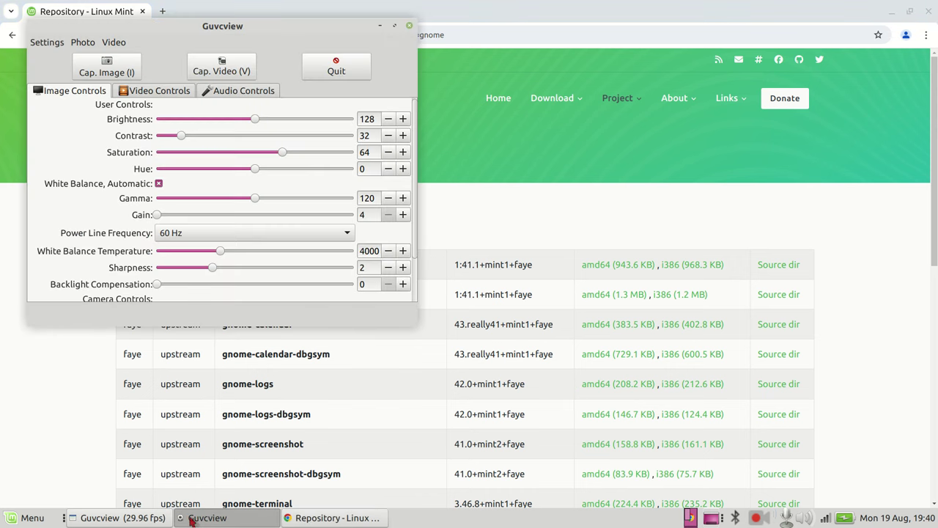
left_click(191, 520)
left_click(121, 518)
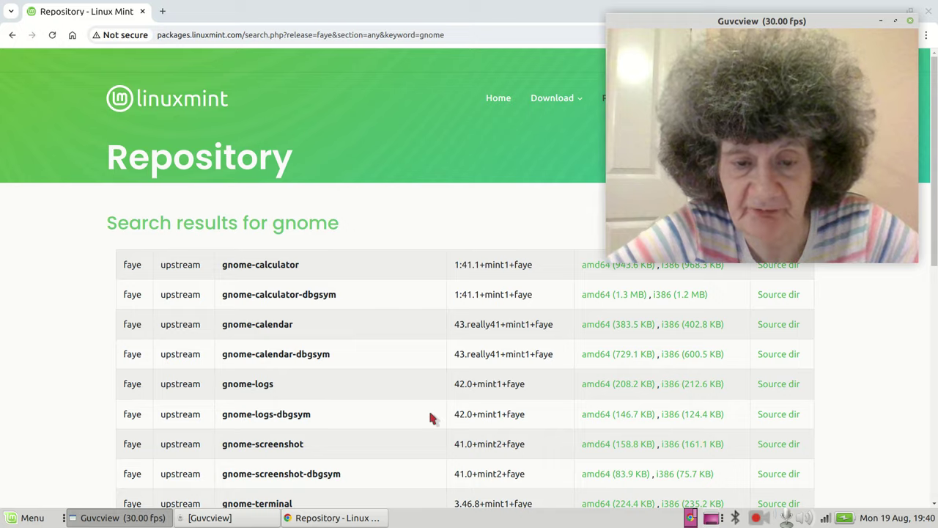
Step: Download the amd64 build of gnome-online-accounts-gtk 3.49.1+faye and keep the blocked file
scroll(430, 414, "down", 5)
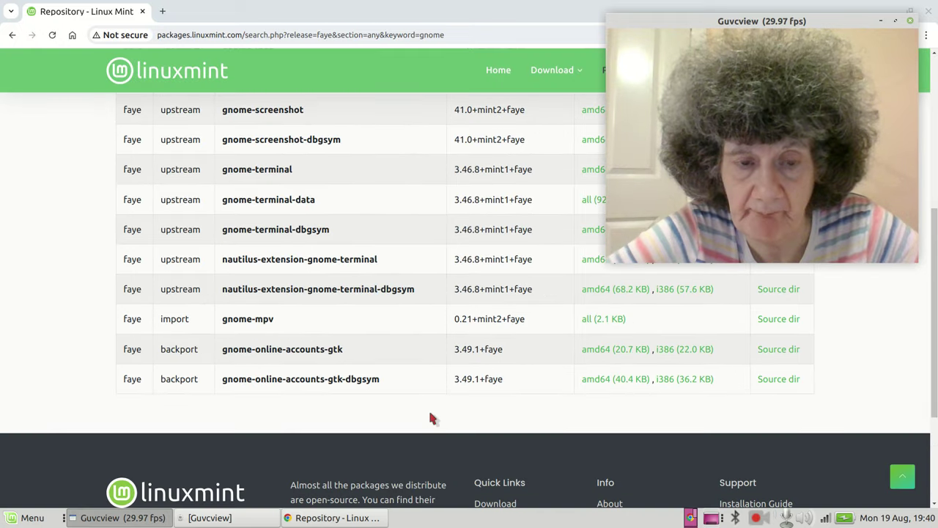
left_click(595, 351)
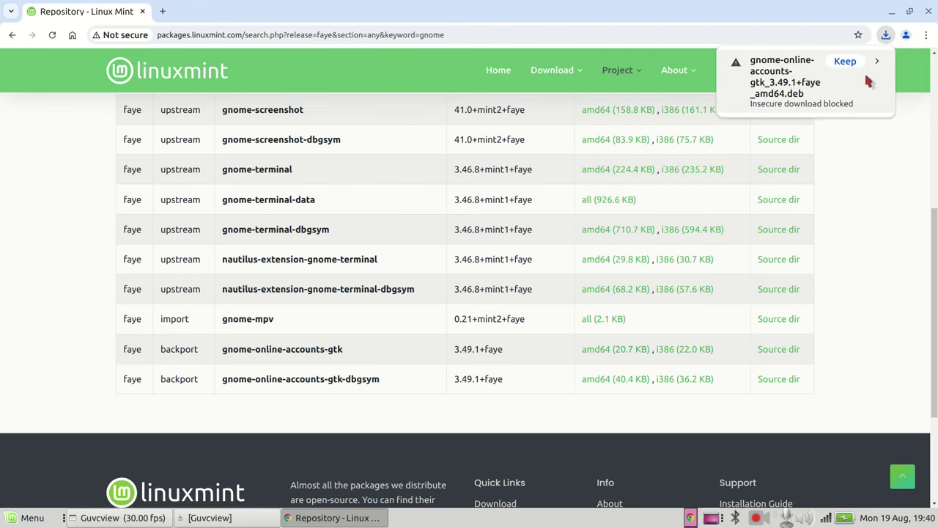
left_click(853, 64)
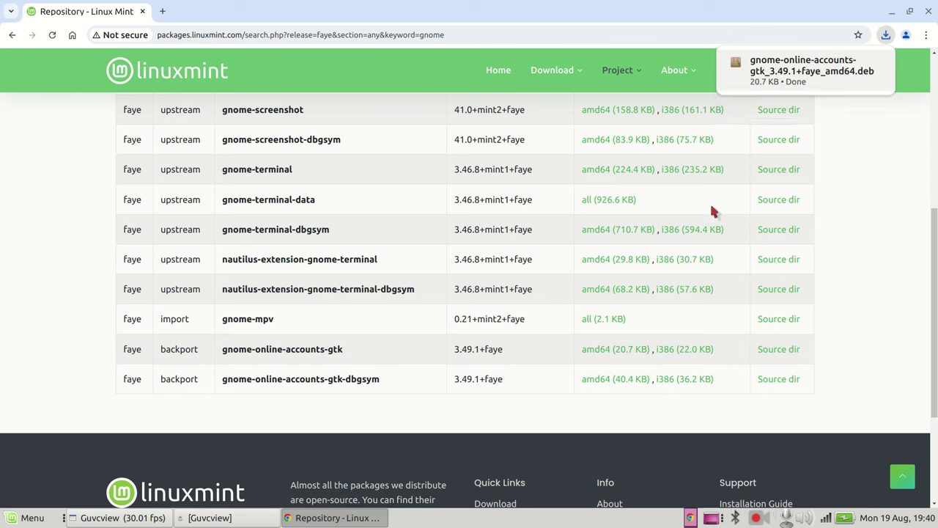
left_click(229, 519)
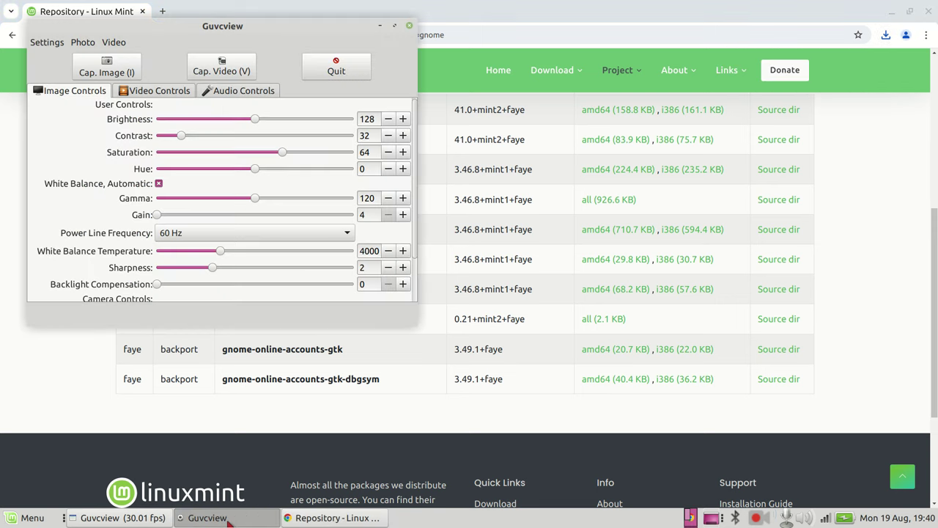
left_click(114, 519)
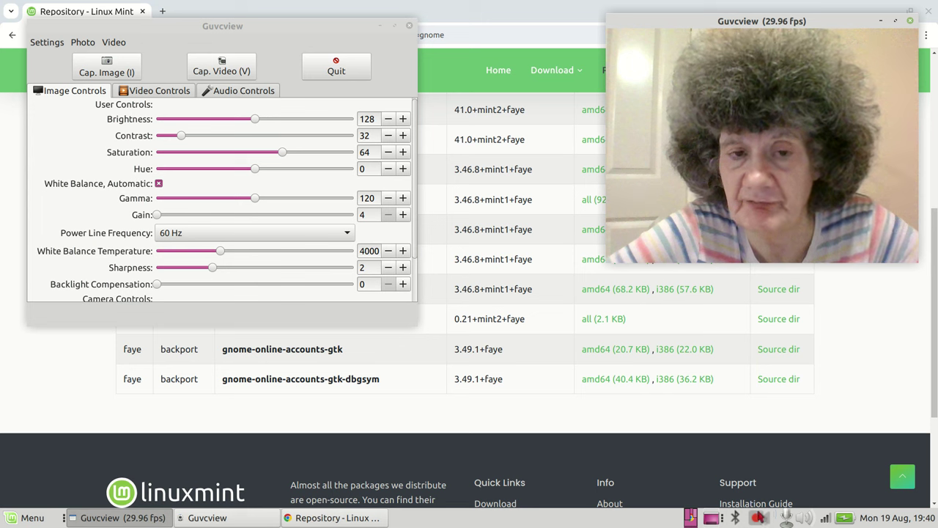
right_click(756, 519)
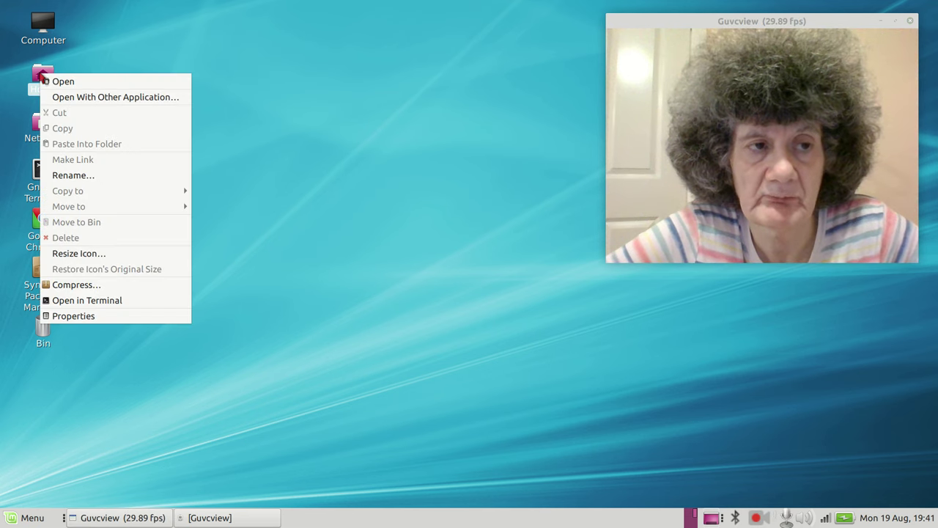
Step: Open the Downloads folder inside the home folder in the file manager
left_click(64, 82)
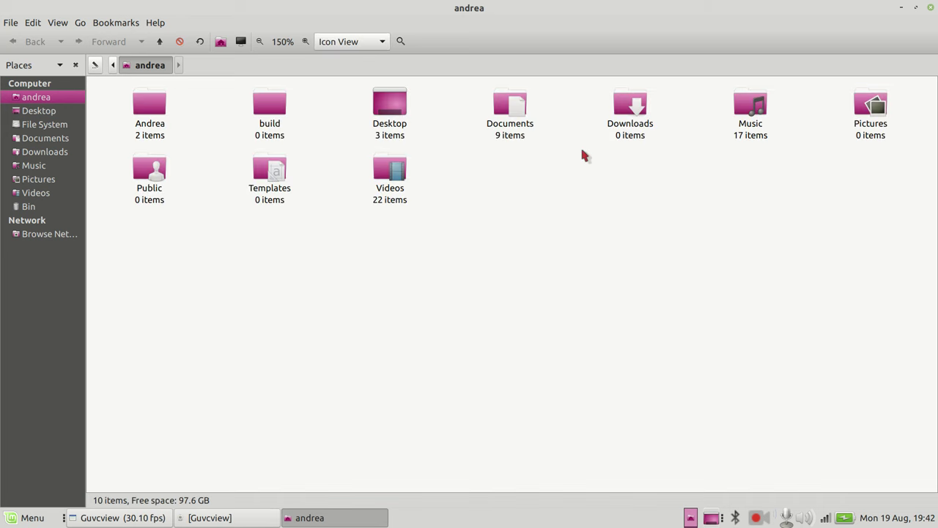
left_click(634, 109)
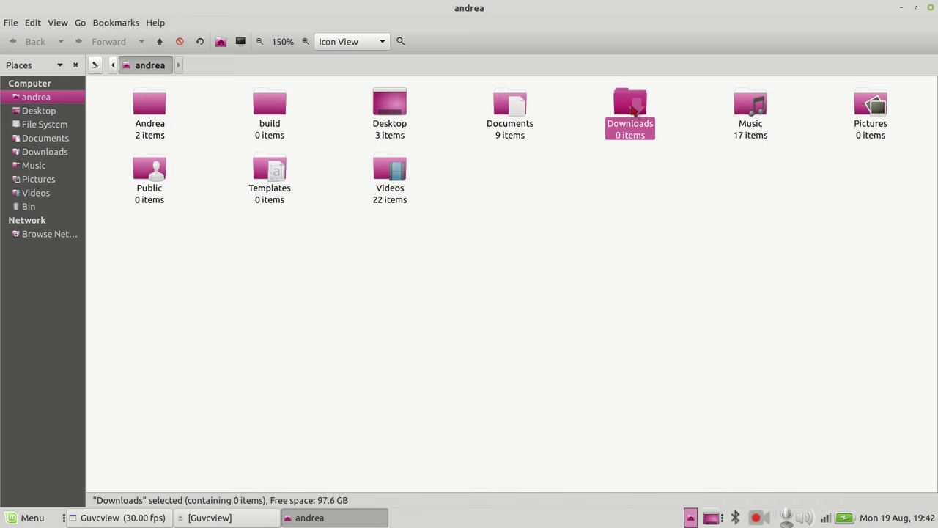
double_click(634, 110)
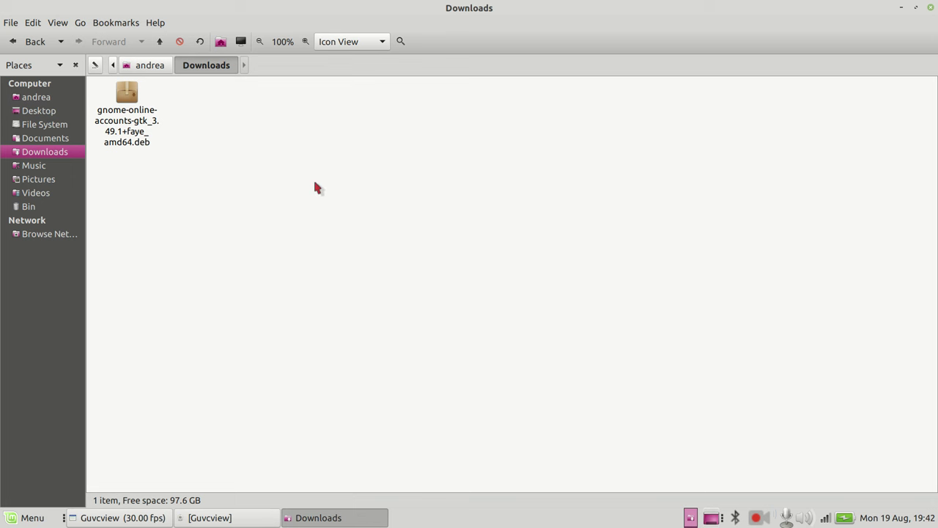
left_click(248, 520)
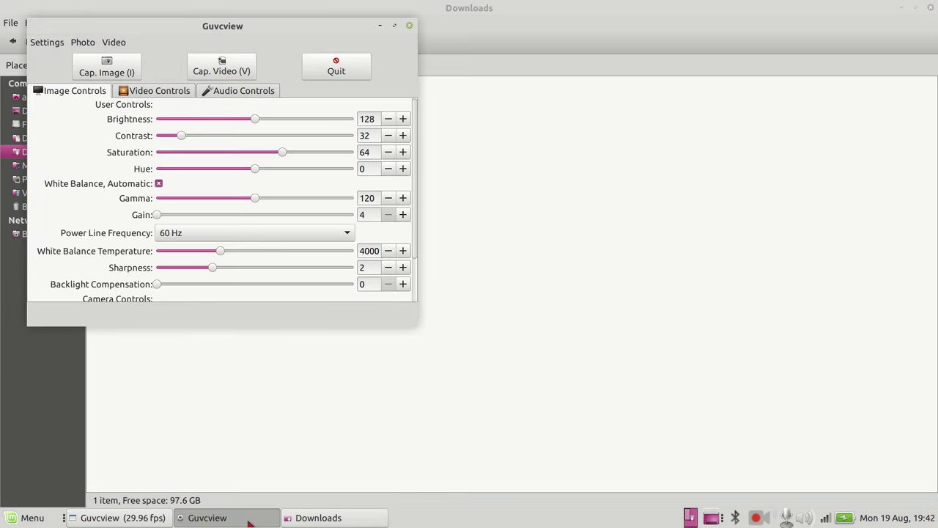
left_click(248, 523)
left_click(153, 518)
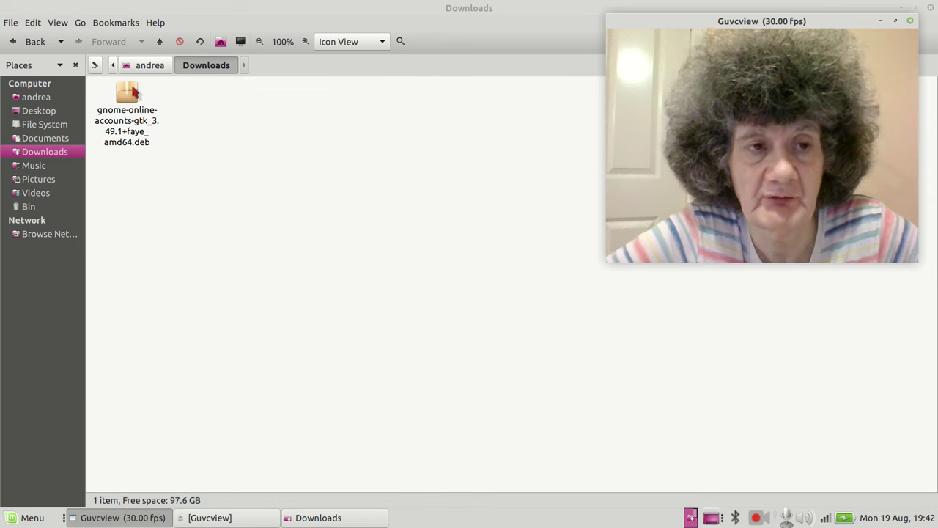
Step: Open the downloaded gnome-online-accounts-gtk_3.49.1+faye_amd64.deb file with the GDebi Package Installer
right_click(134, 91)
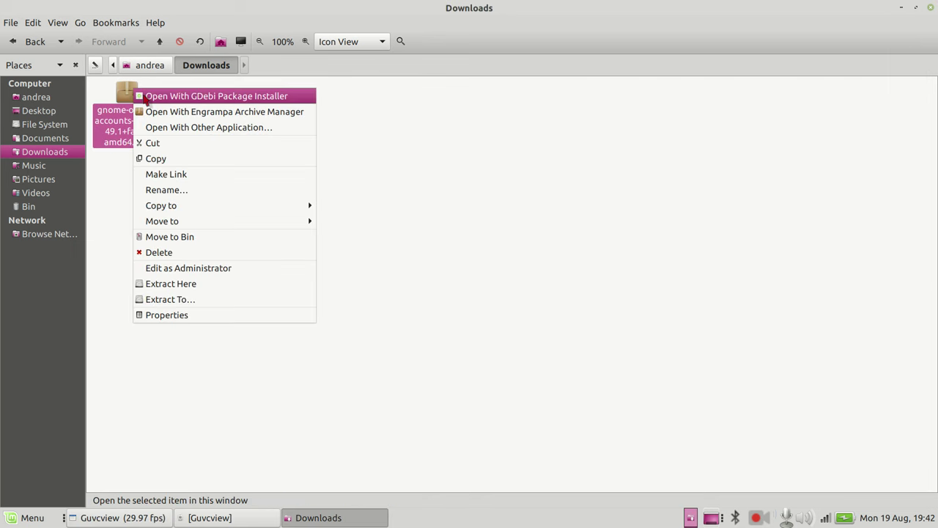
left_click(141, 96)
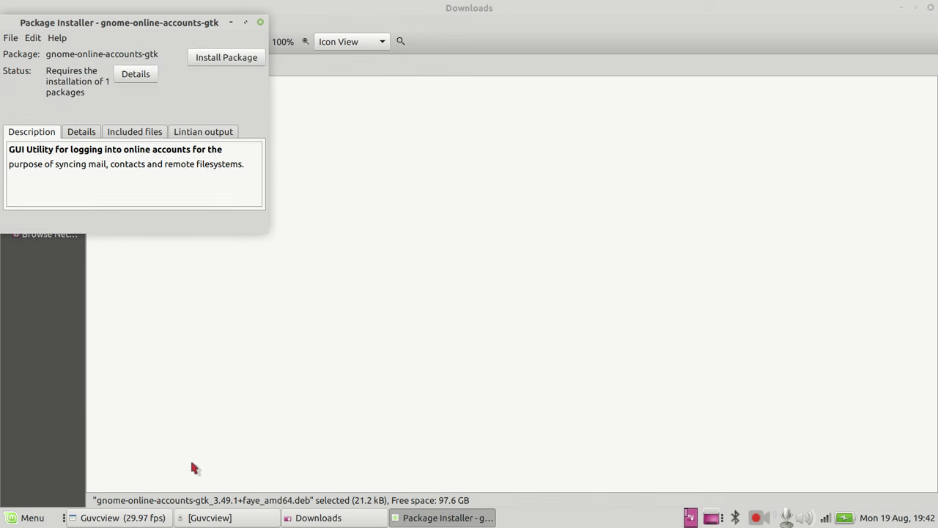
left_click(132, 519)
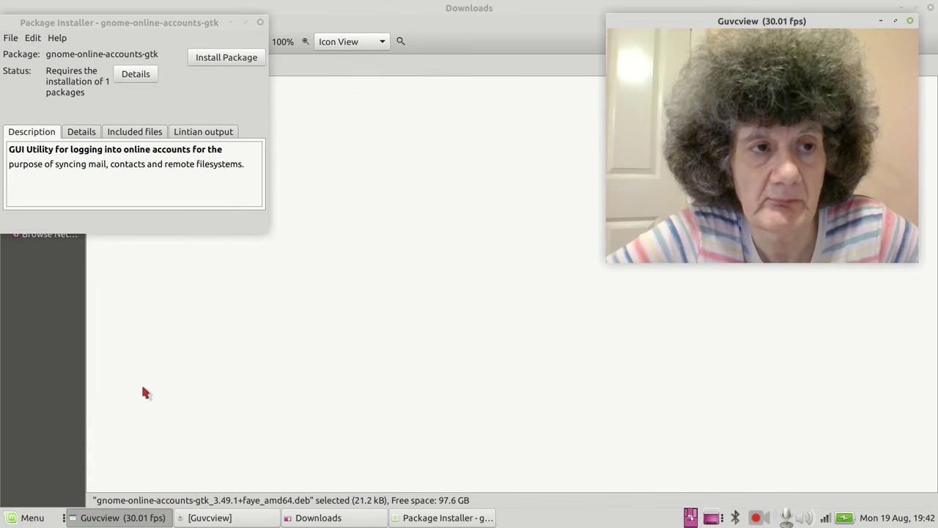
Step: Review the details of the additional changes required to install gnome-online-accounts-gtk, and close them
left_click(137, 78)
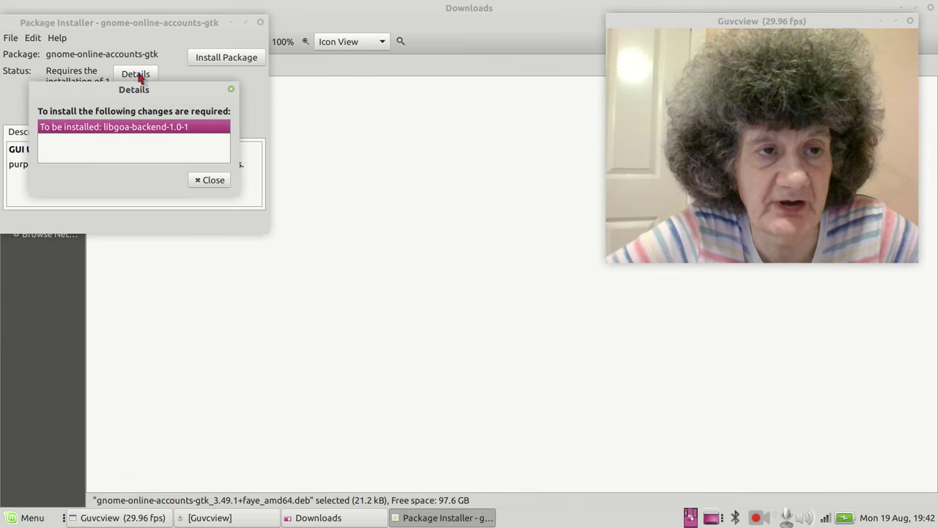
left_click(209, 181)
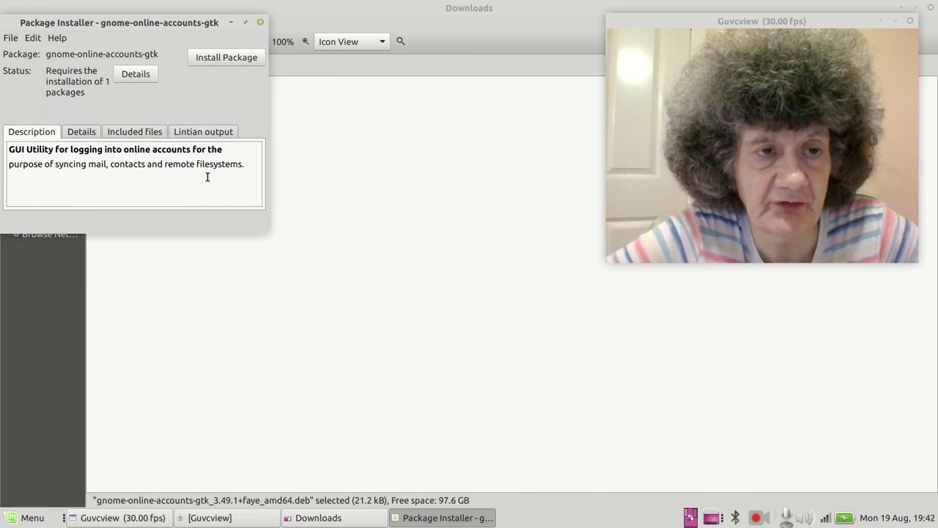
left_click(135, 76)
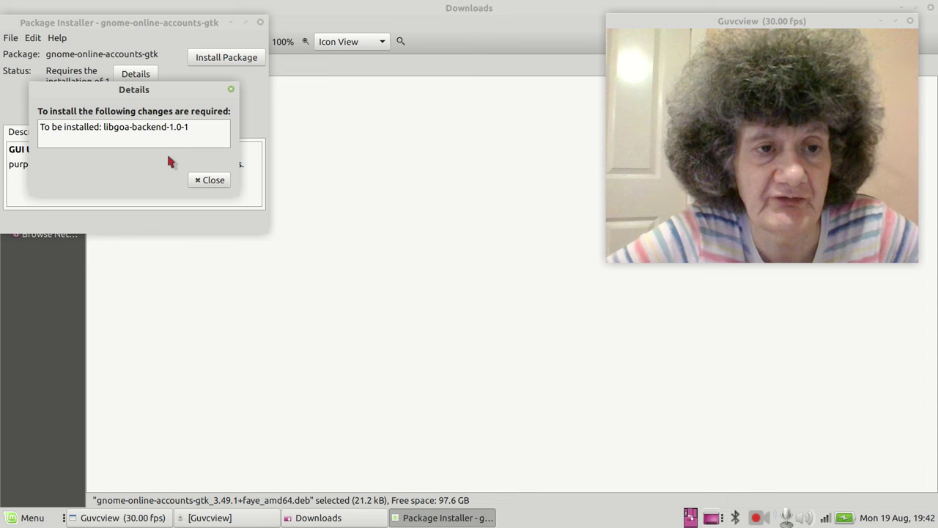
left_click(212, 181)
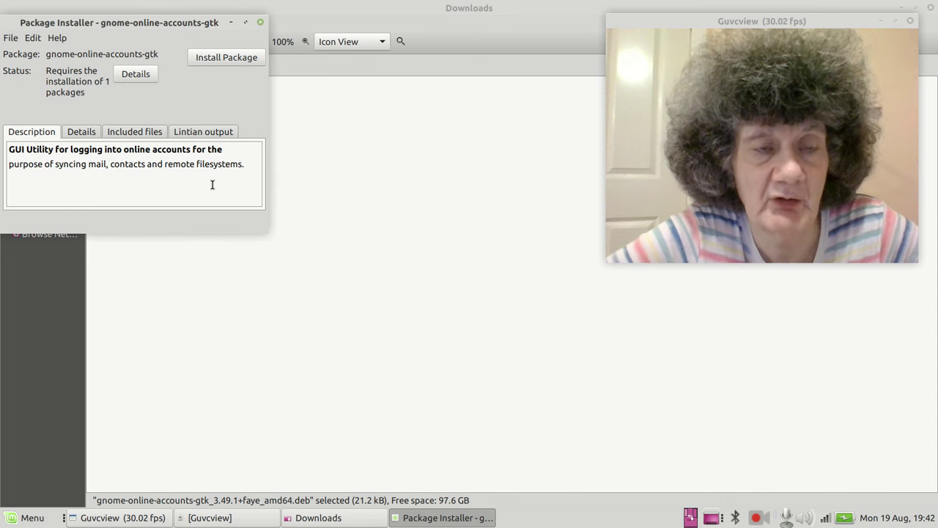
Step: Install the gnome-online-accounts-gtk package, authenticating GDebi with the account password
left_click(227, 61)
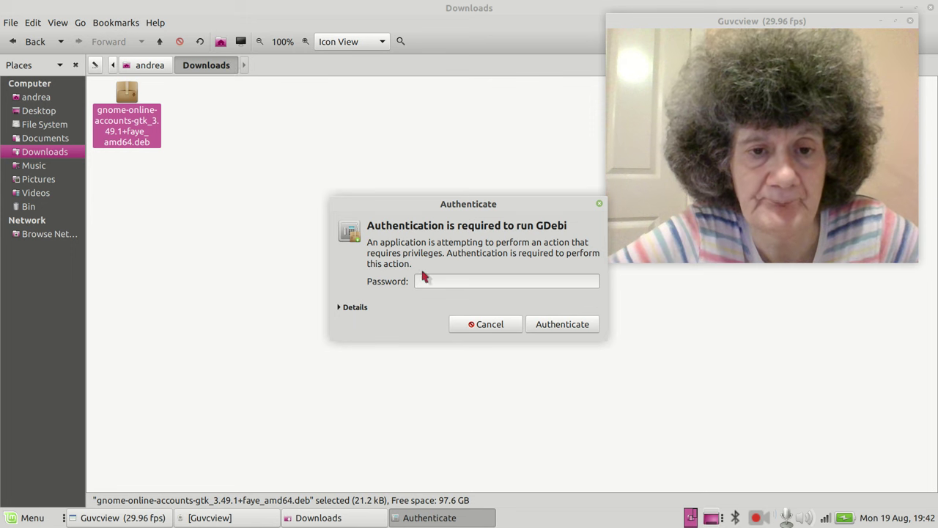
type("••")
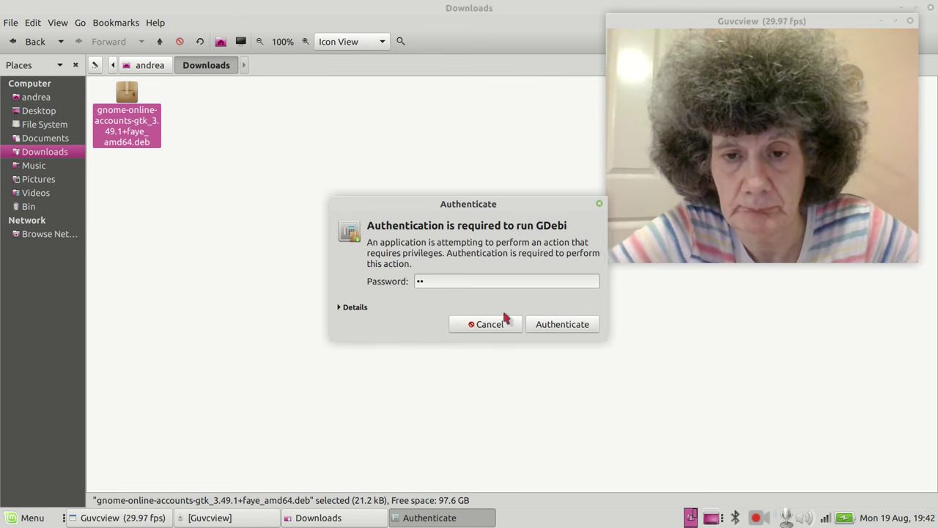
left_click(539, 327)
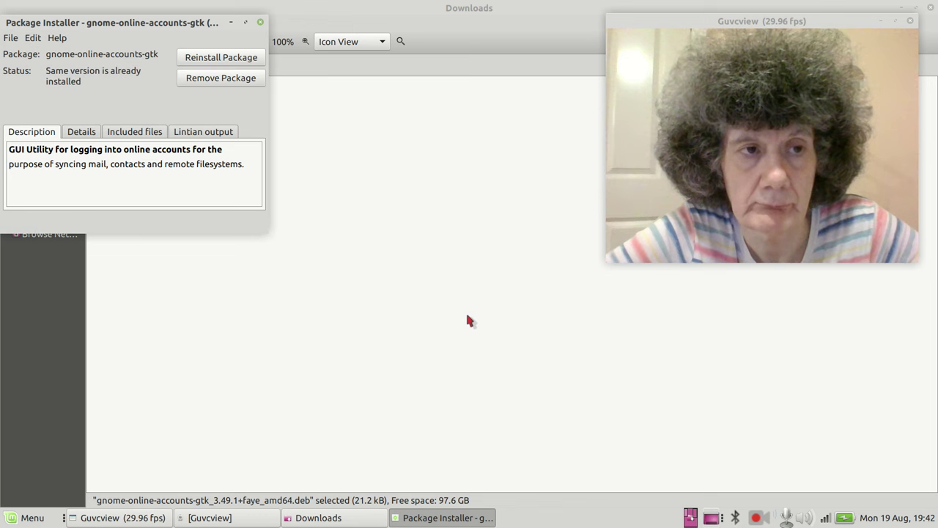
Step: Close the package installer, the Downloads folder window and the Guvcview camera window
left_click(262, 23)
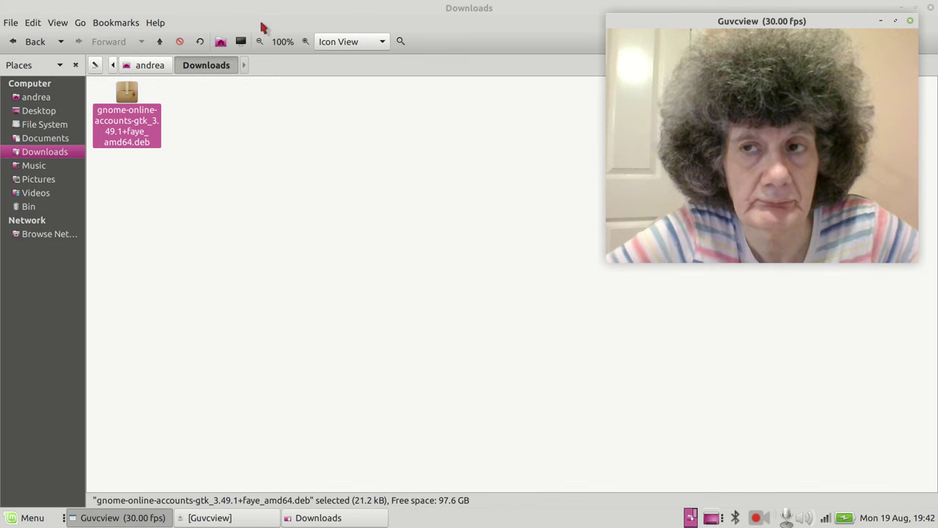
left_click(931, 9)
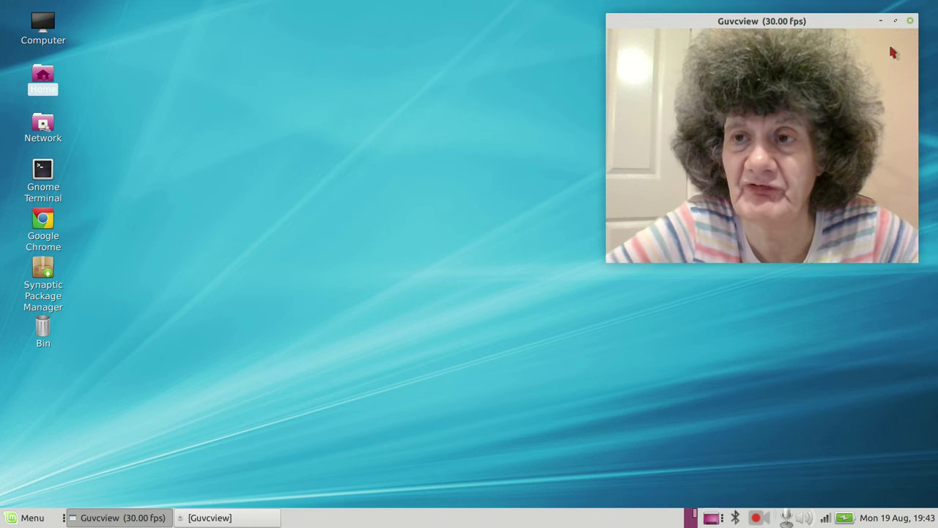
left_click(910, 22)
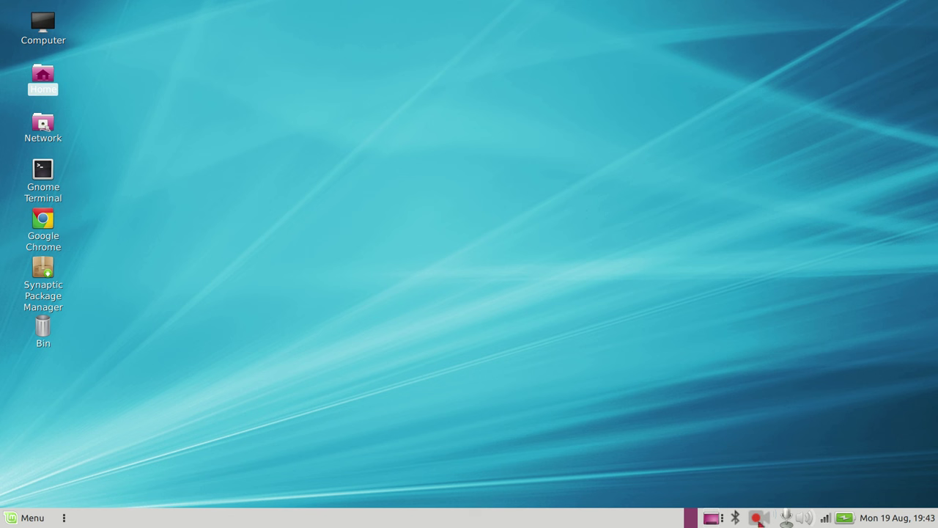
left_click(757, 518)
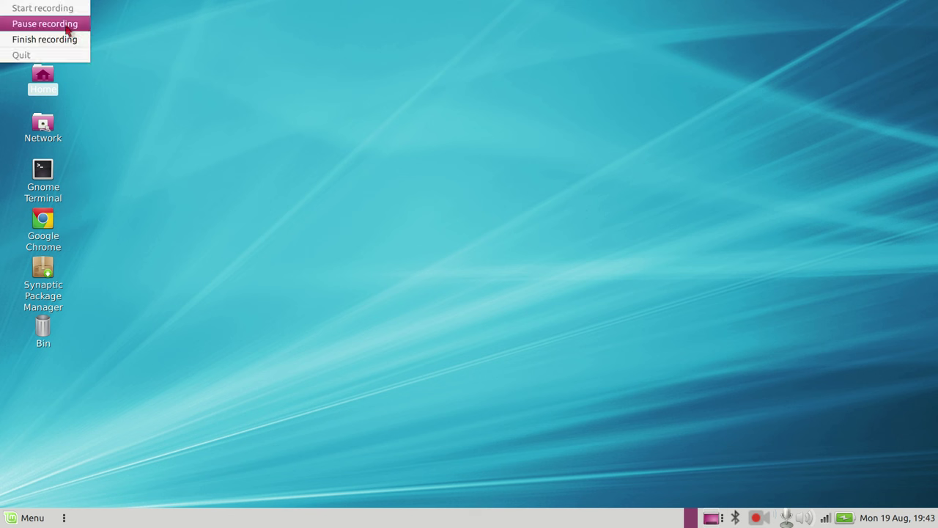
left_click(68, 25)
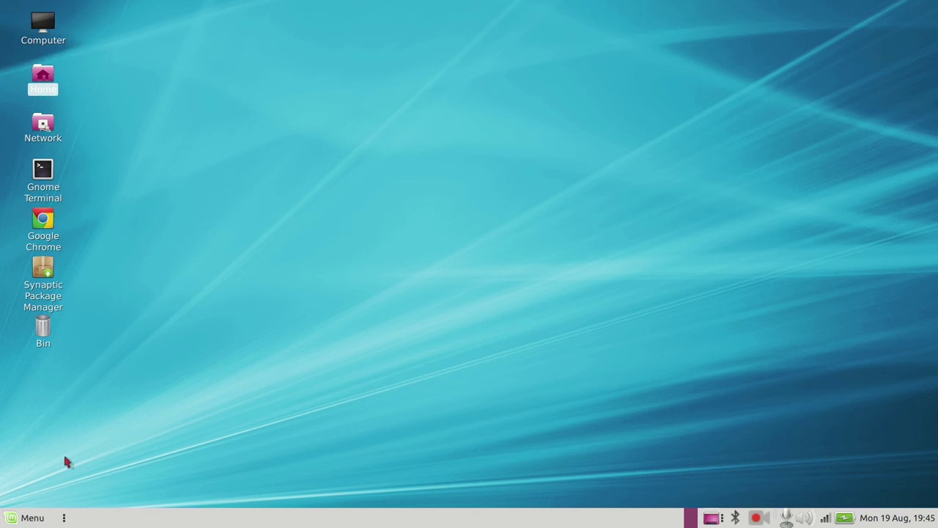
Step: Search the applications for "on", open Online Accounts maximized to view its providers, and close it
left_click(15, 516)
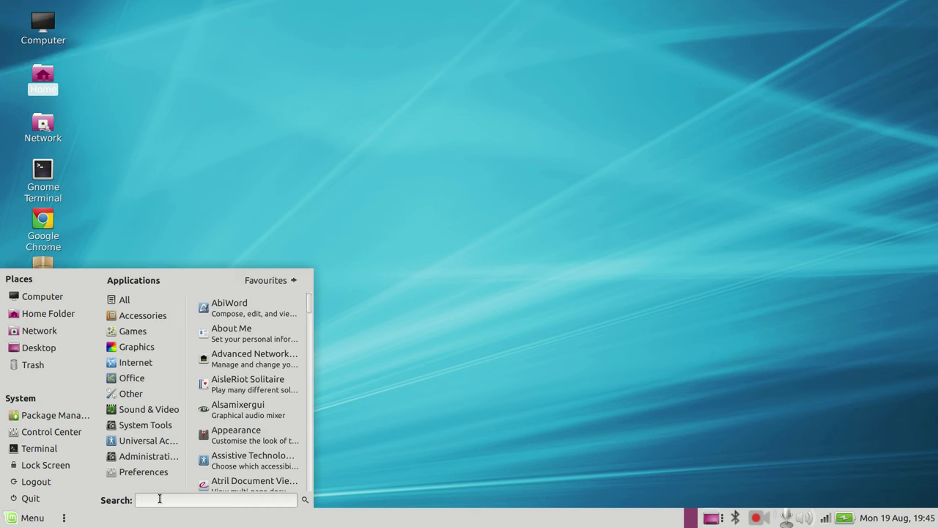
type("o")
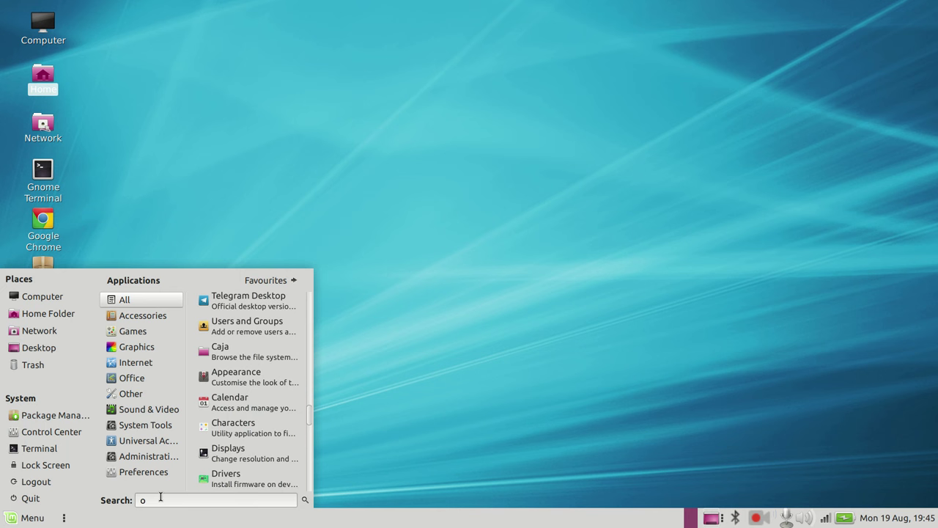
type("n")
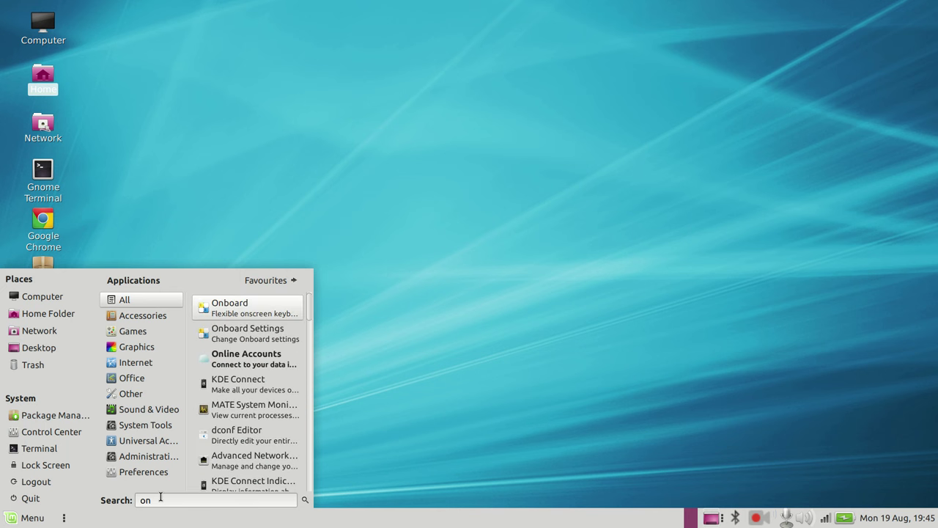
left_click(236, 362)
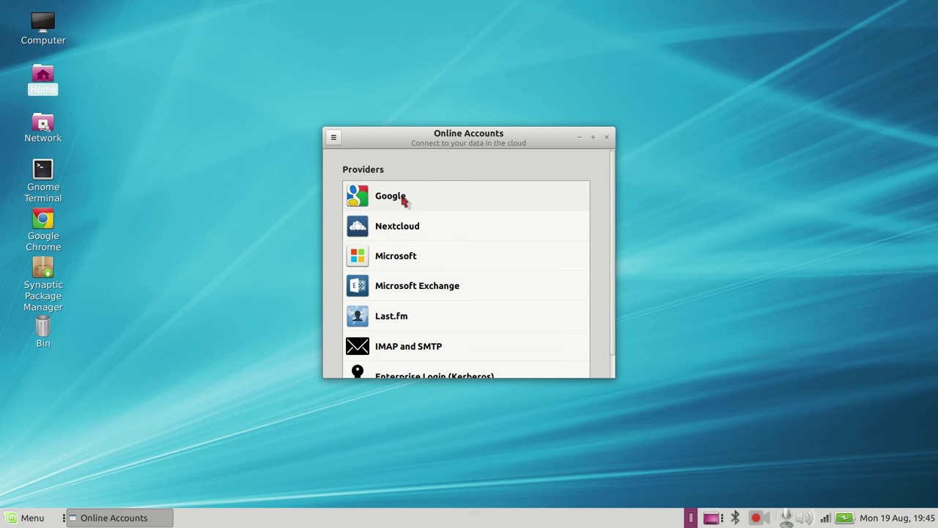
left_click(594, 138)
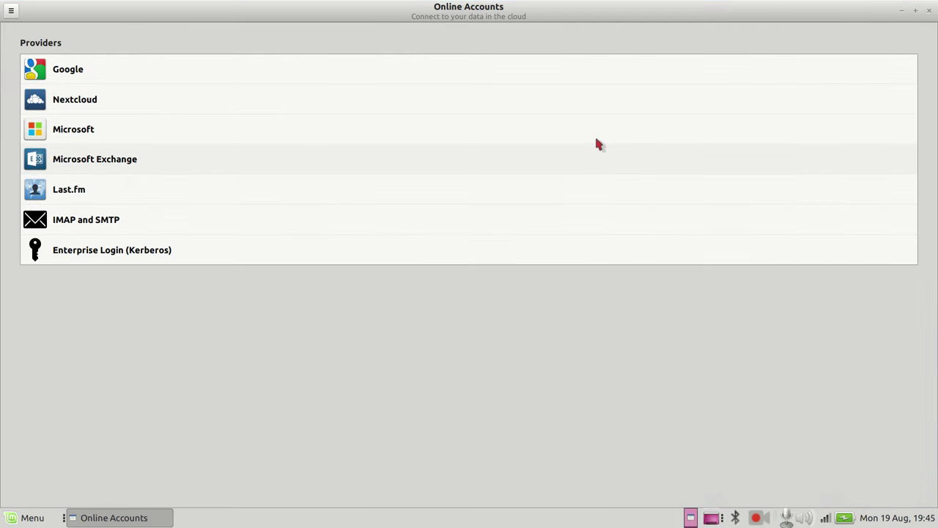
left_click(928, 12)
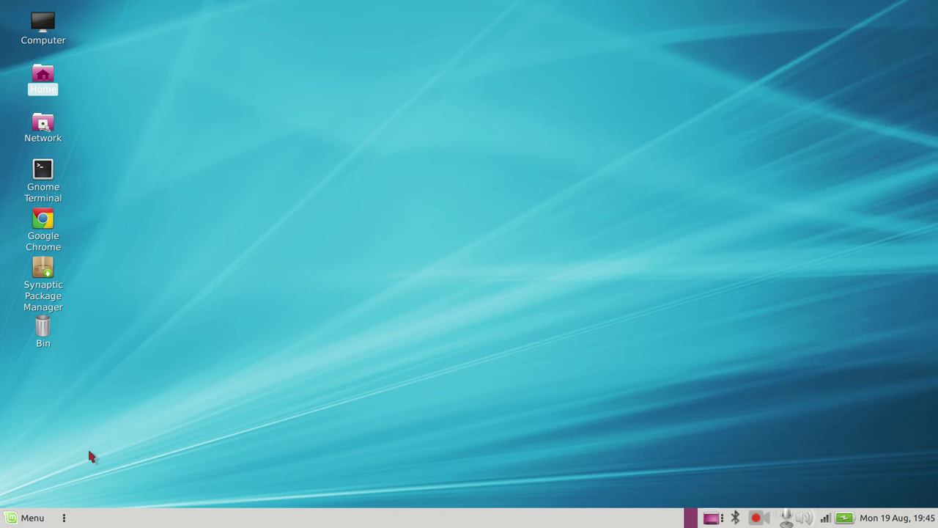
Step: Open Online Accounts from the Other group of the Control Center, maximizing both windows
left_click(13, 517)
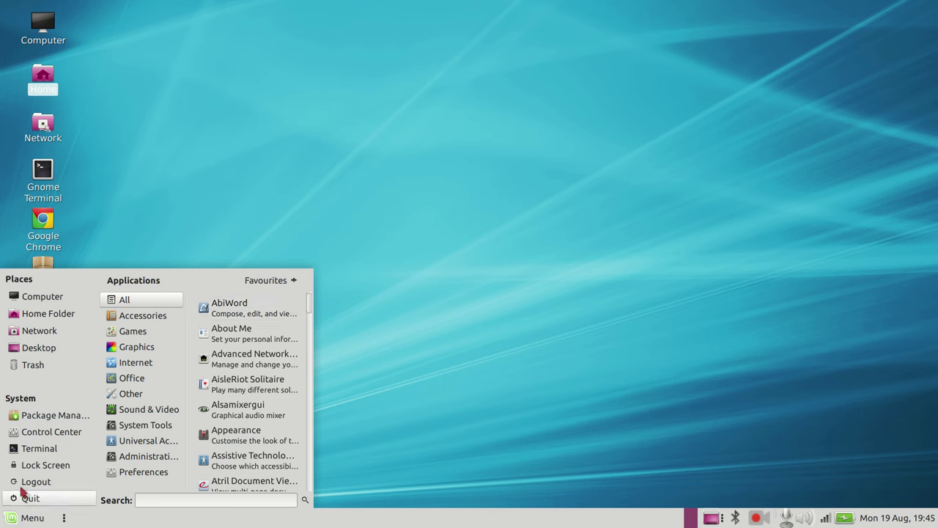
left_click(51, 433)
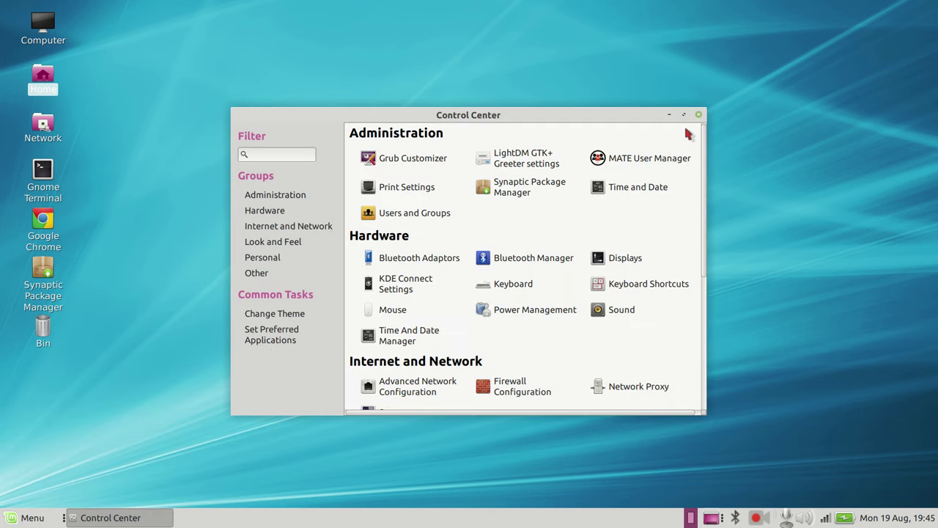
left_click(685, 115)
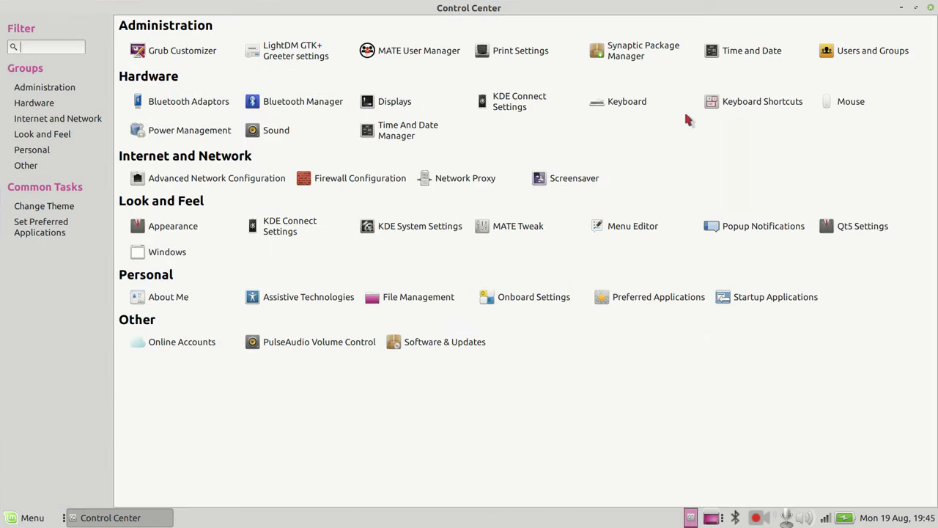
left_click(178, 349)
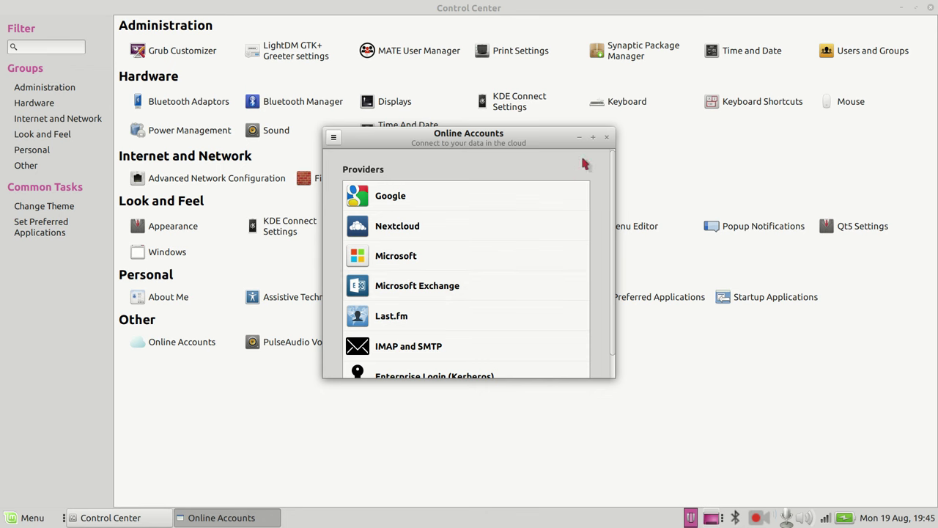
left_click(593, 138)
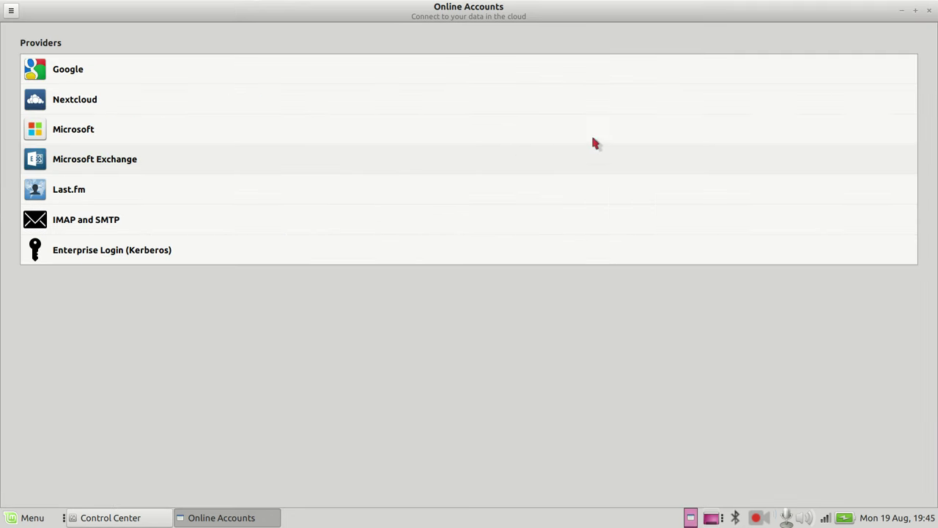
Step: View the sign-in forms for the Google and Nextcloud providers, dismissing each without adding an account
left_click(77, 79)
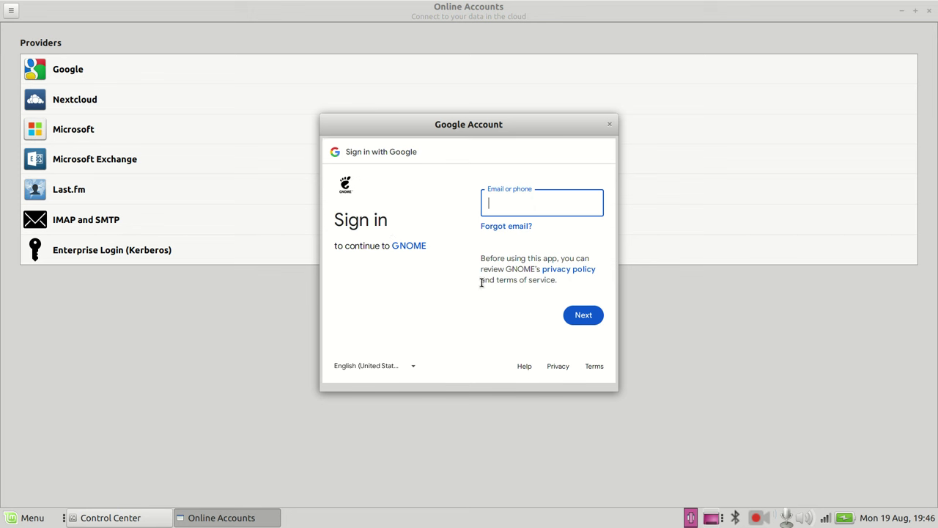
left_click(609, 124)
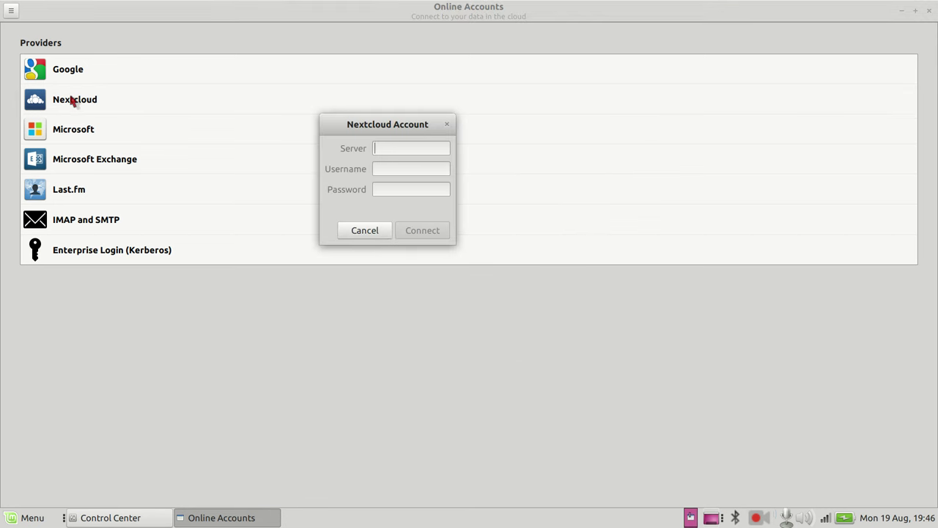
left_click(367, 232)
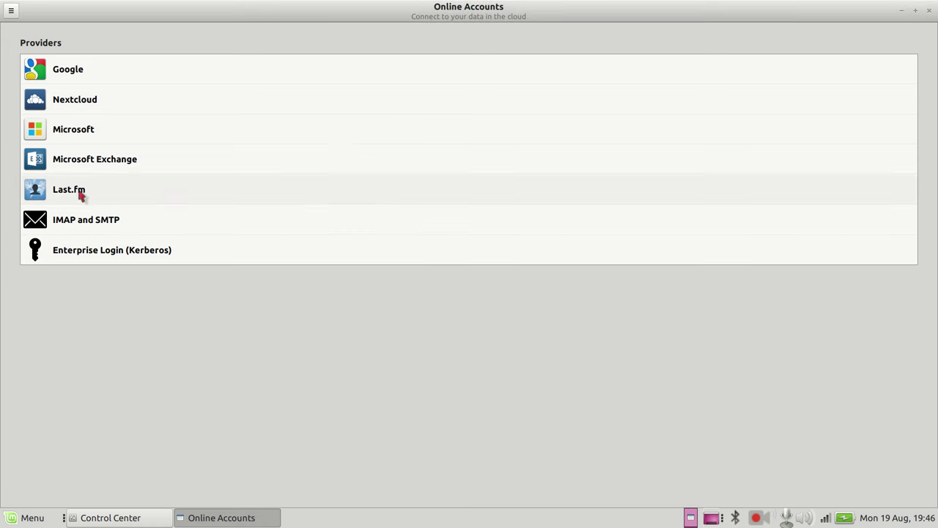
Step: View the account forms for IMAP and SMTP and for Enterprise Login (Kerberos), cancelling each one
left_click(74, 221)
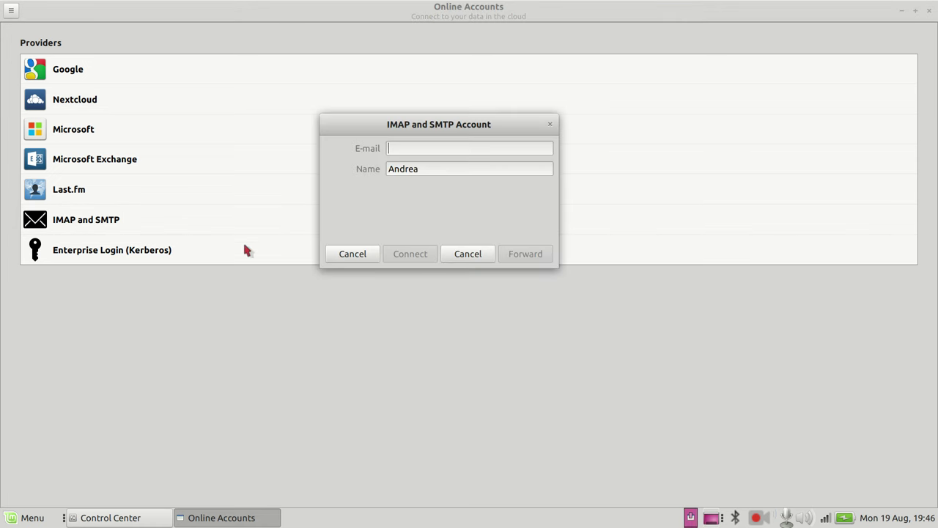
left_click(465, 256)
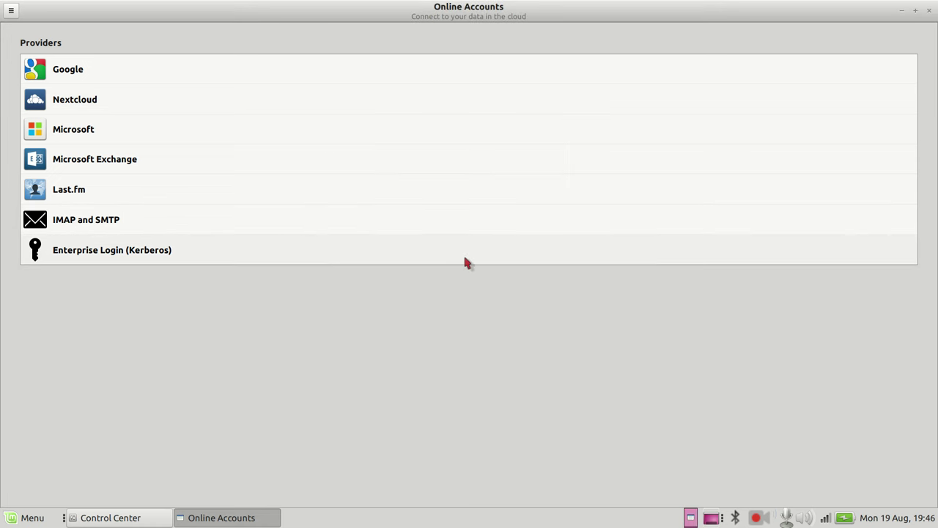
left_click(119, 249)
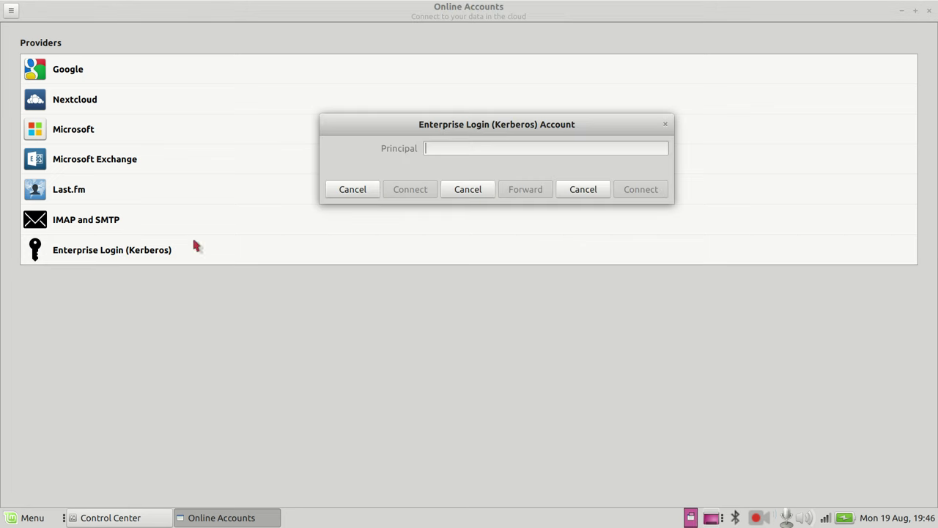
left_click(468, 190)
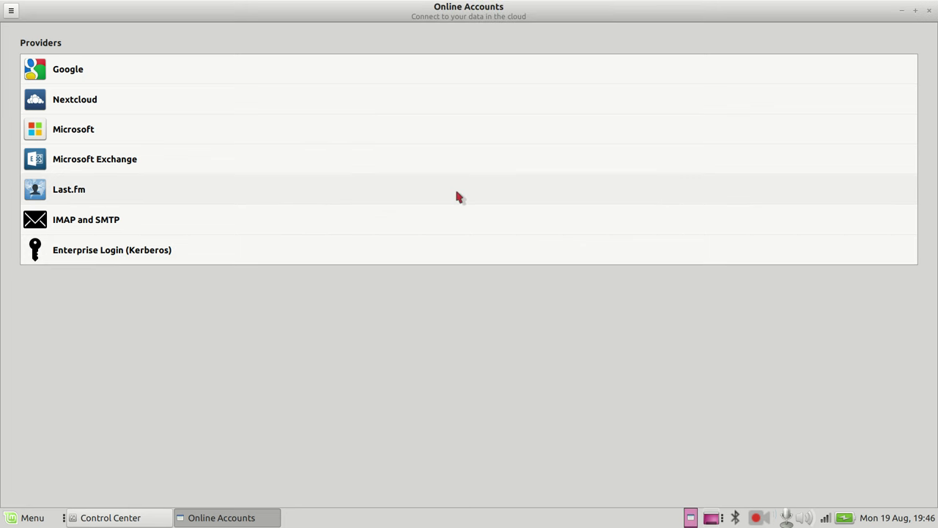
Step: View the account dialogs for Microsoft Exchange and Microsoft, cancelling each without entering any details
left_click(86, 160)
left_click(349, 216)
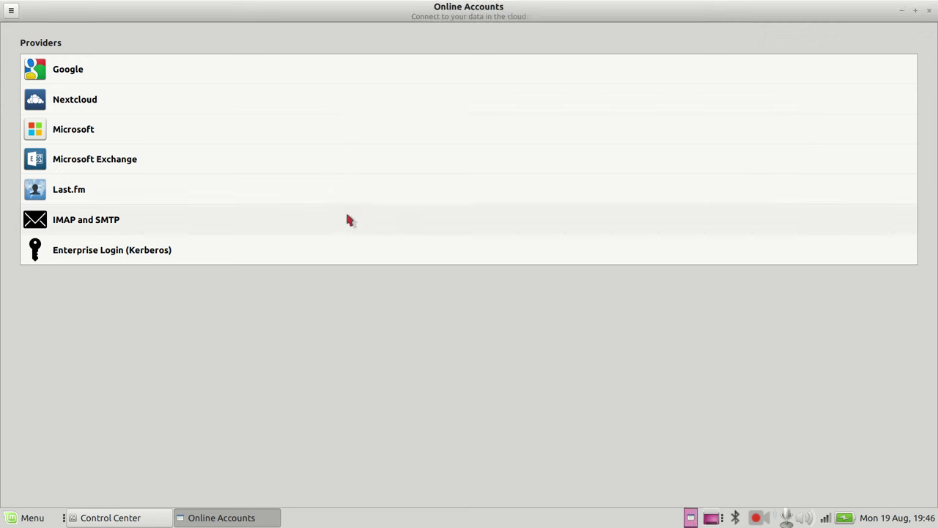
left_click(66, 138)
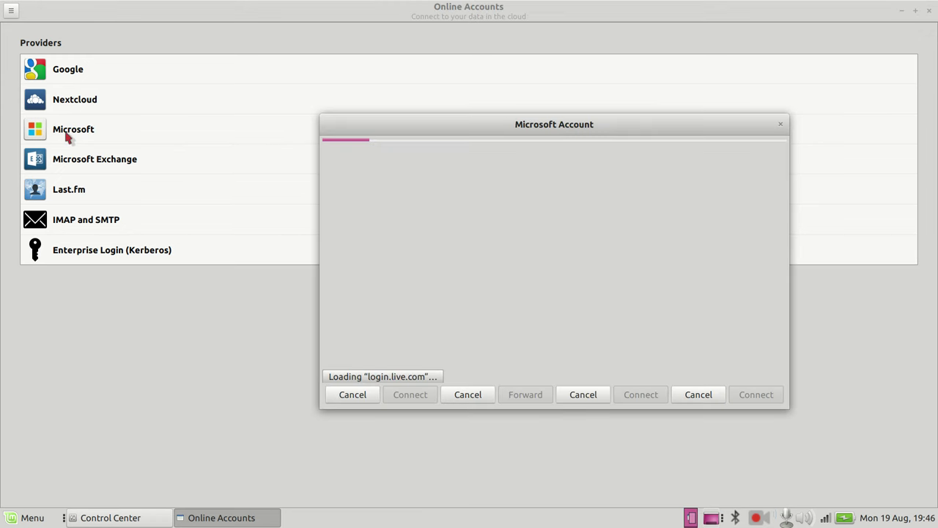
left_click(341, 395)
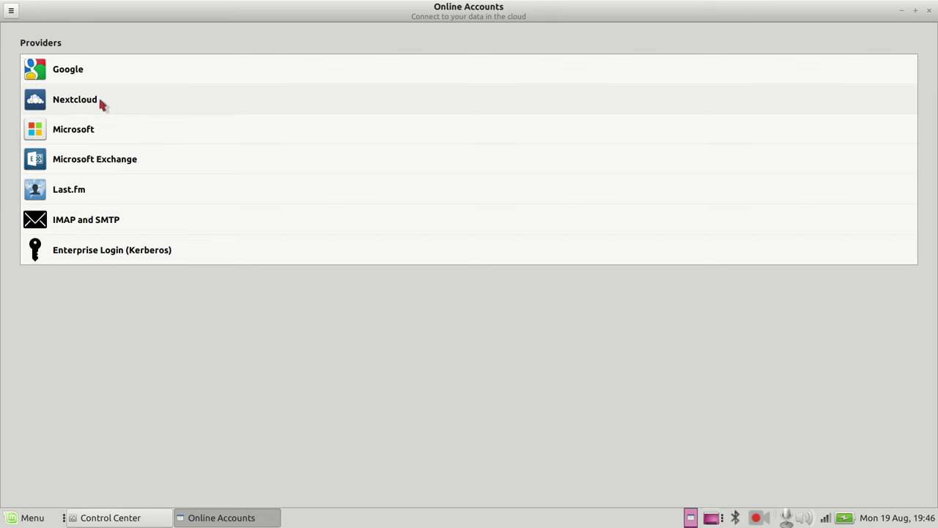
Step: View the About information for GNOME Online Accounts GTK, and close the Online Accounts window
left_click(11, 12)
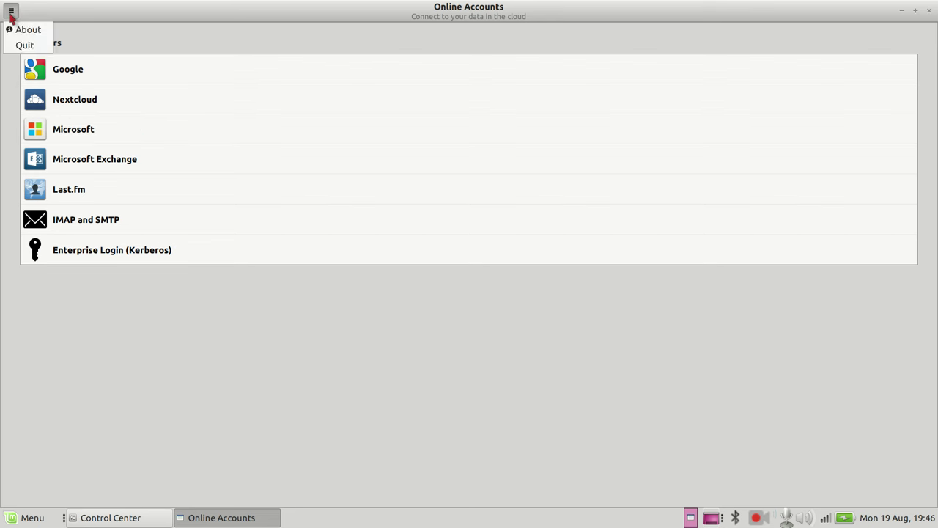
left_click(19, 30)
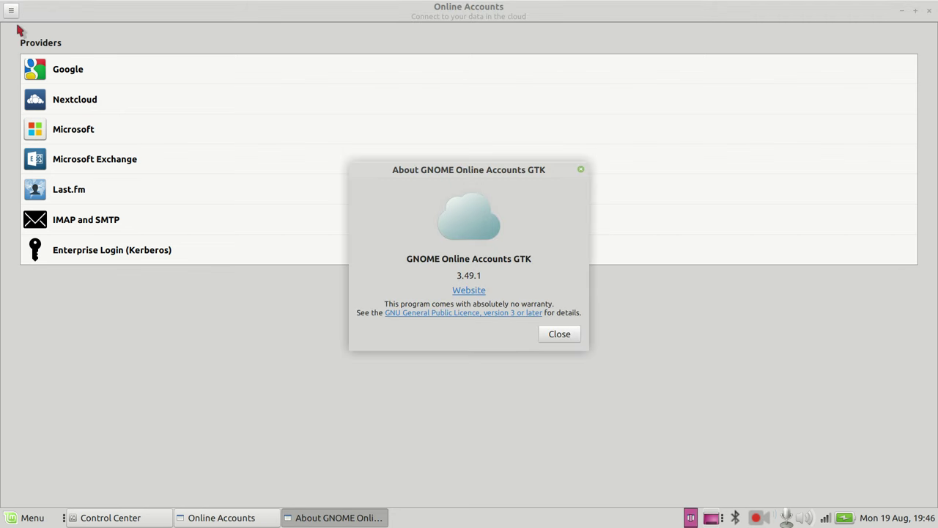
left_click(557, 336)
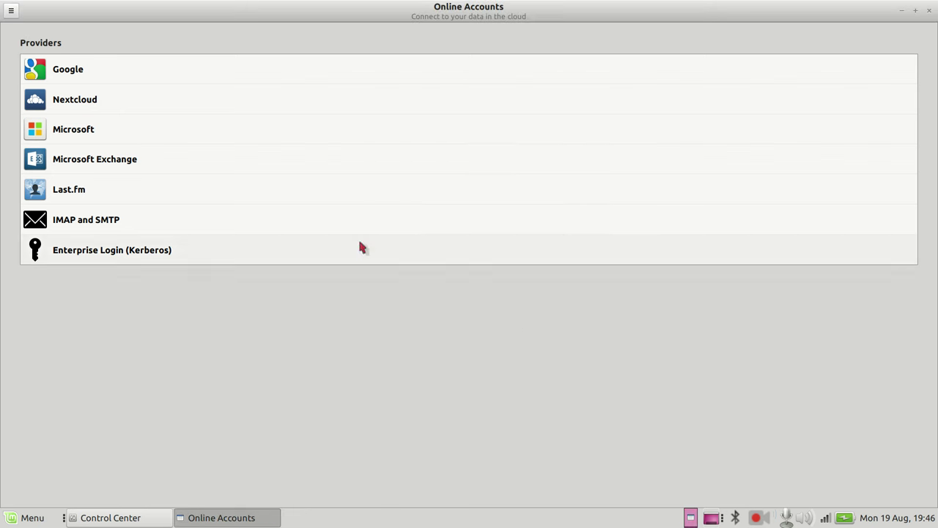
left_click(14, 15)
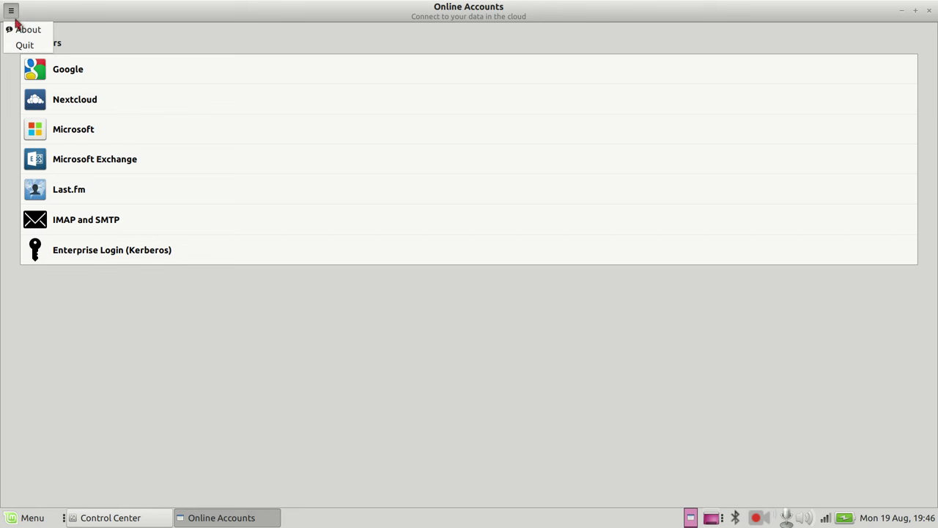
left_click(13, 14)
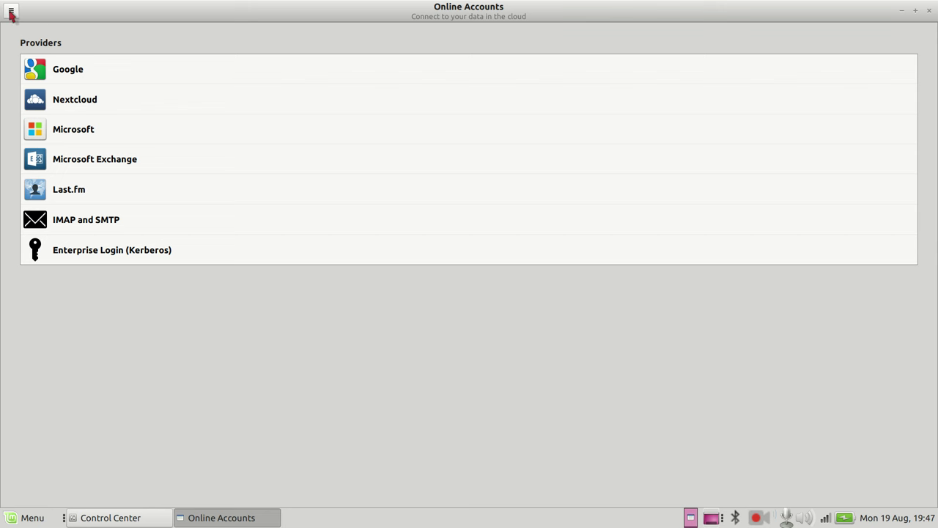
left_click(931, 12)
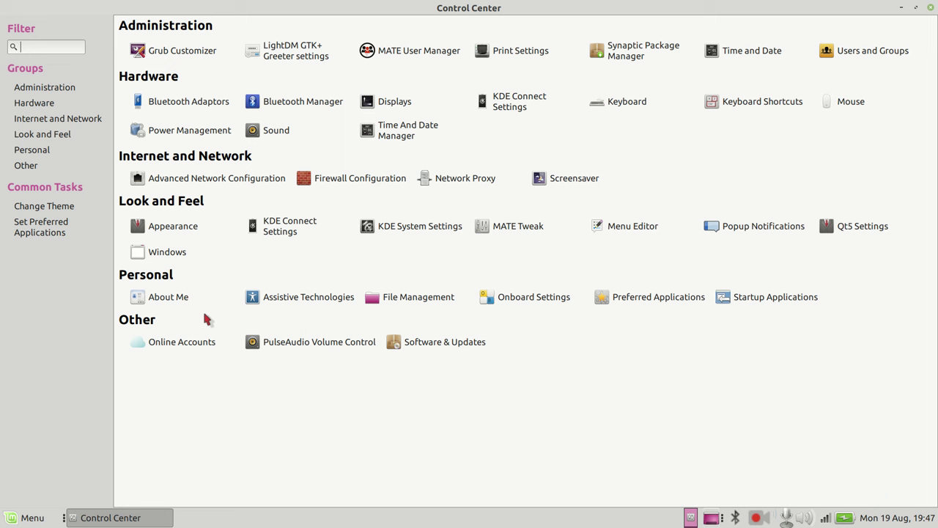
Step: Reopen Online Accounts from the Control Center to view the Google sign-in form, and dismiss the form
left_click(170, 348)
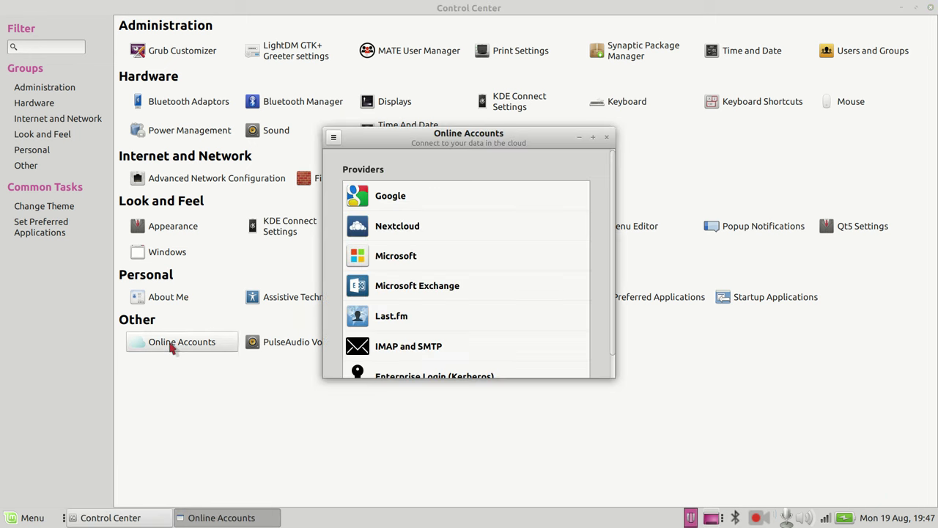
left_click(407, 198)
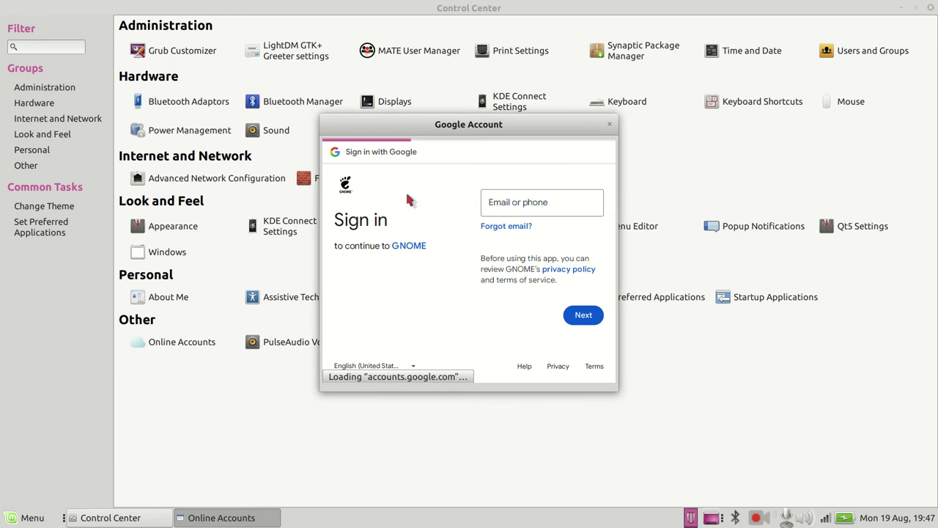
left_click(609, 124)
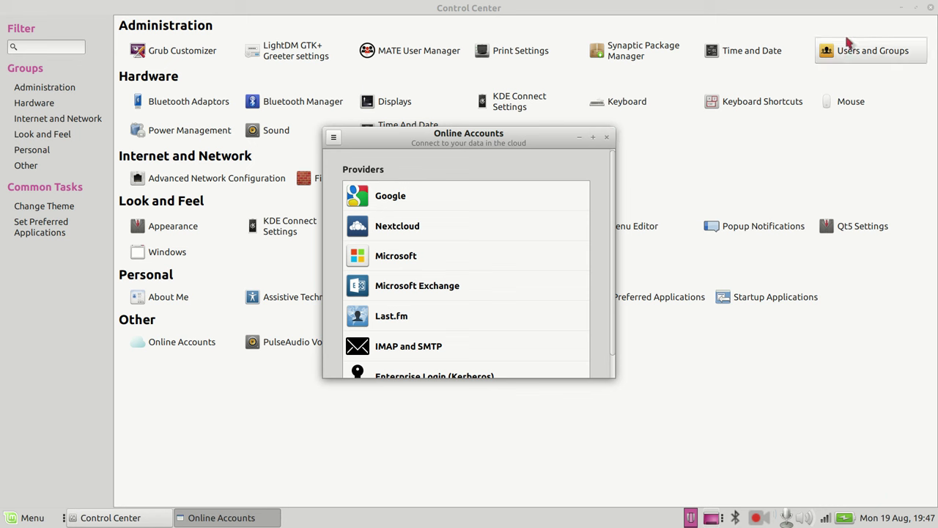
Step: Close the Online Accounts and Control Center windows
left_click(606, 137)
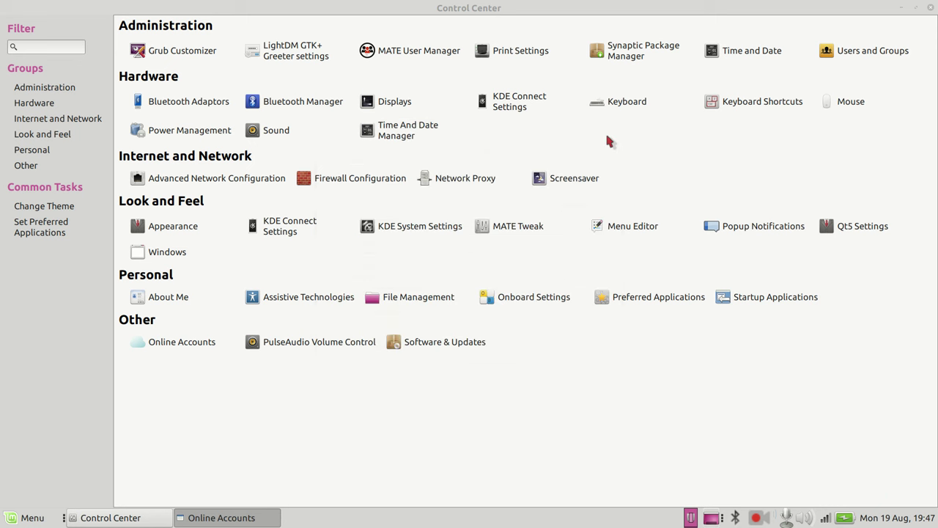
left_click(930, 7)
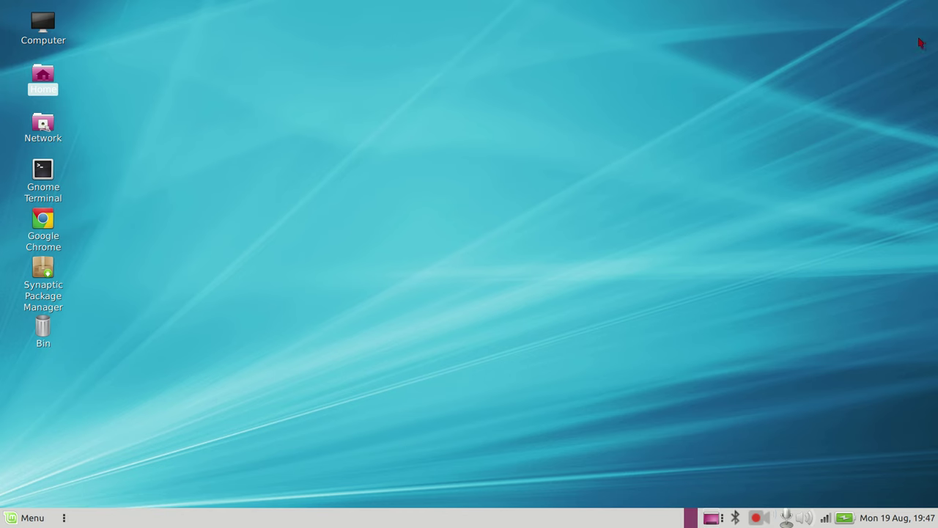
left_click(758, 519)
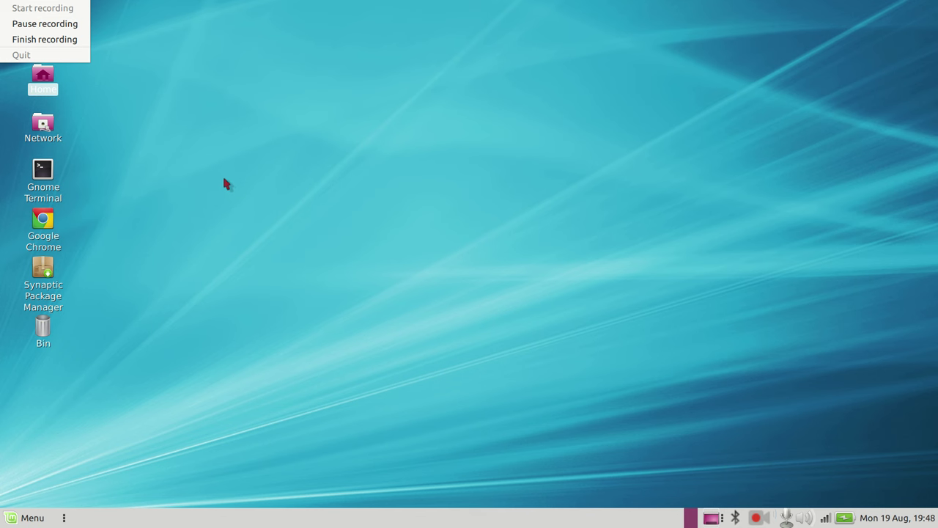